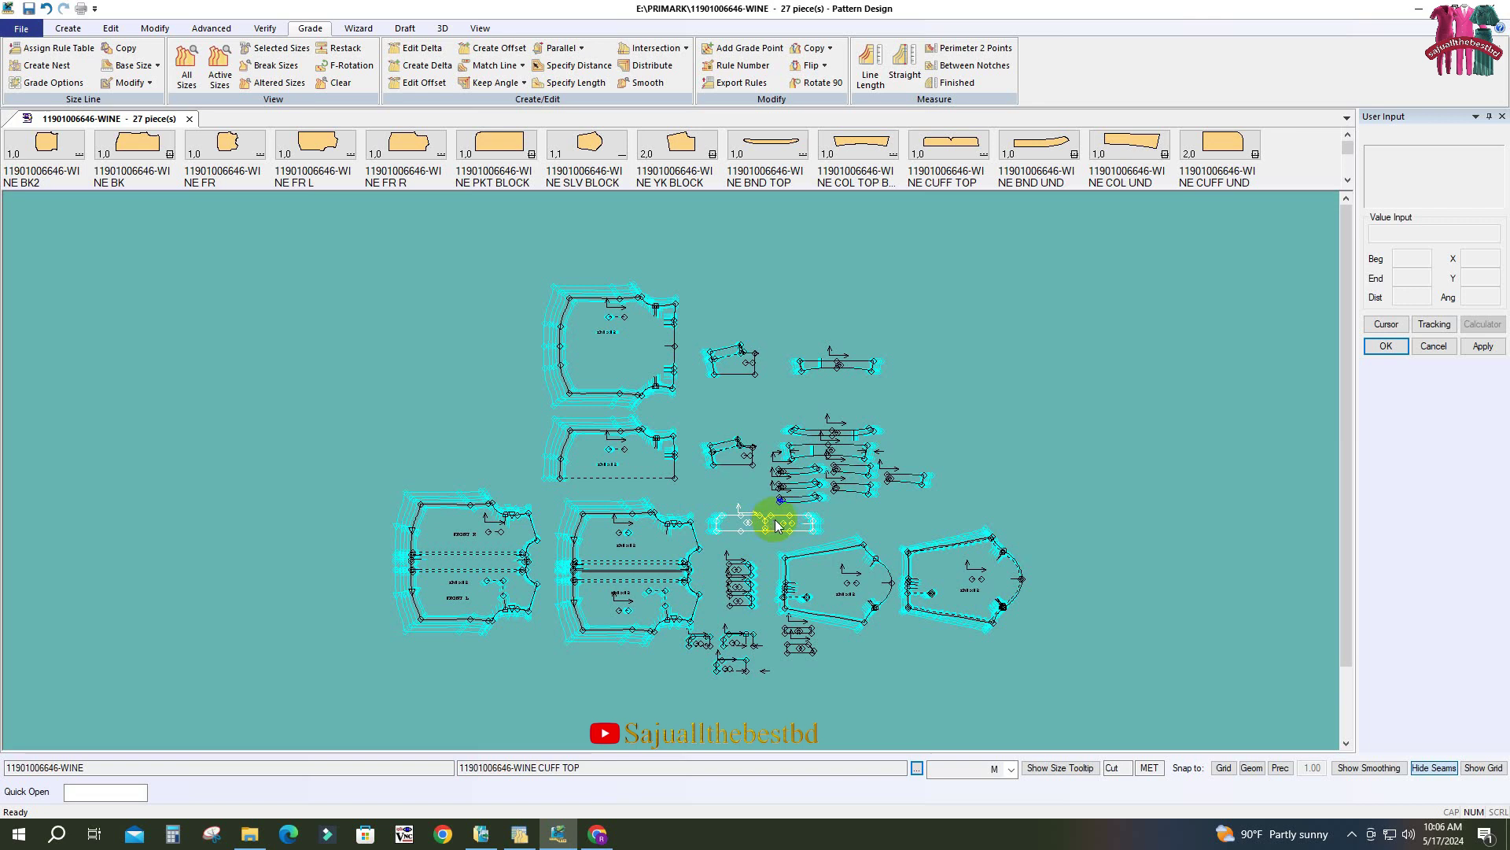
{"action": "left_click", "coordinate": [641, 381]}
{"action": "left_click_drag", "start_coordinate": [631, 327], "coordinate": [624, 330]}
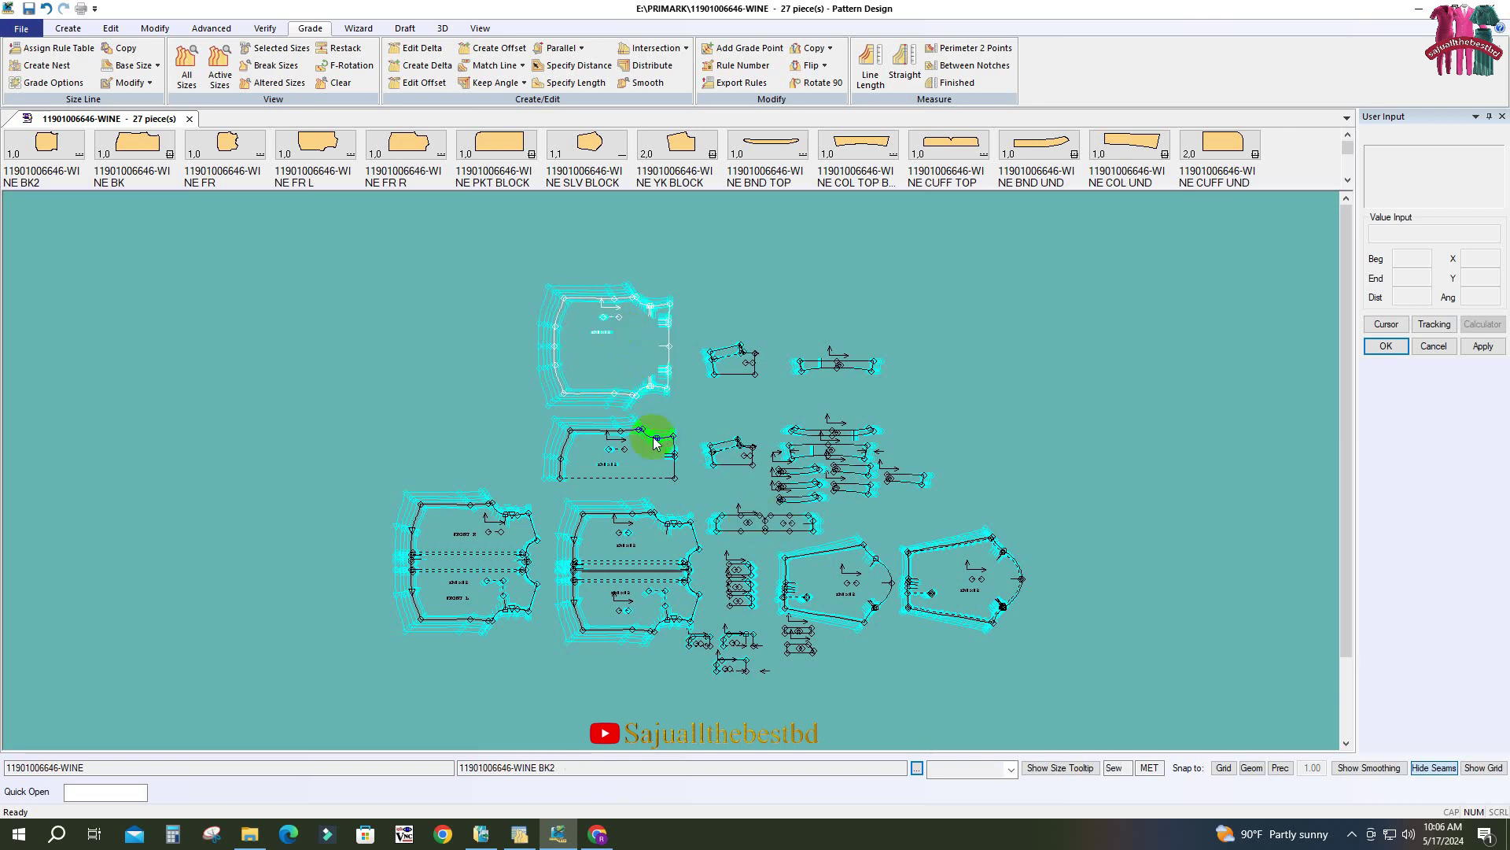
{"action": "scroll", "coordinate": [653, 442], "scroll_direction": "down", "scroll_amount": 1}
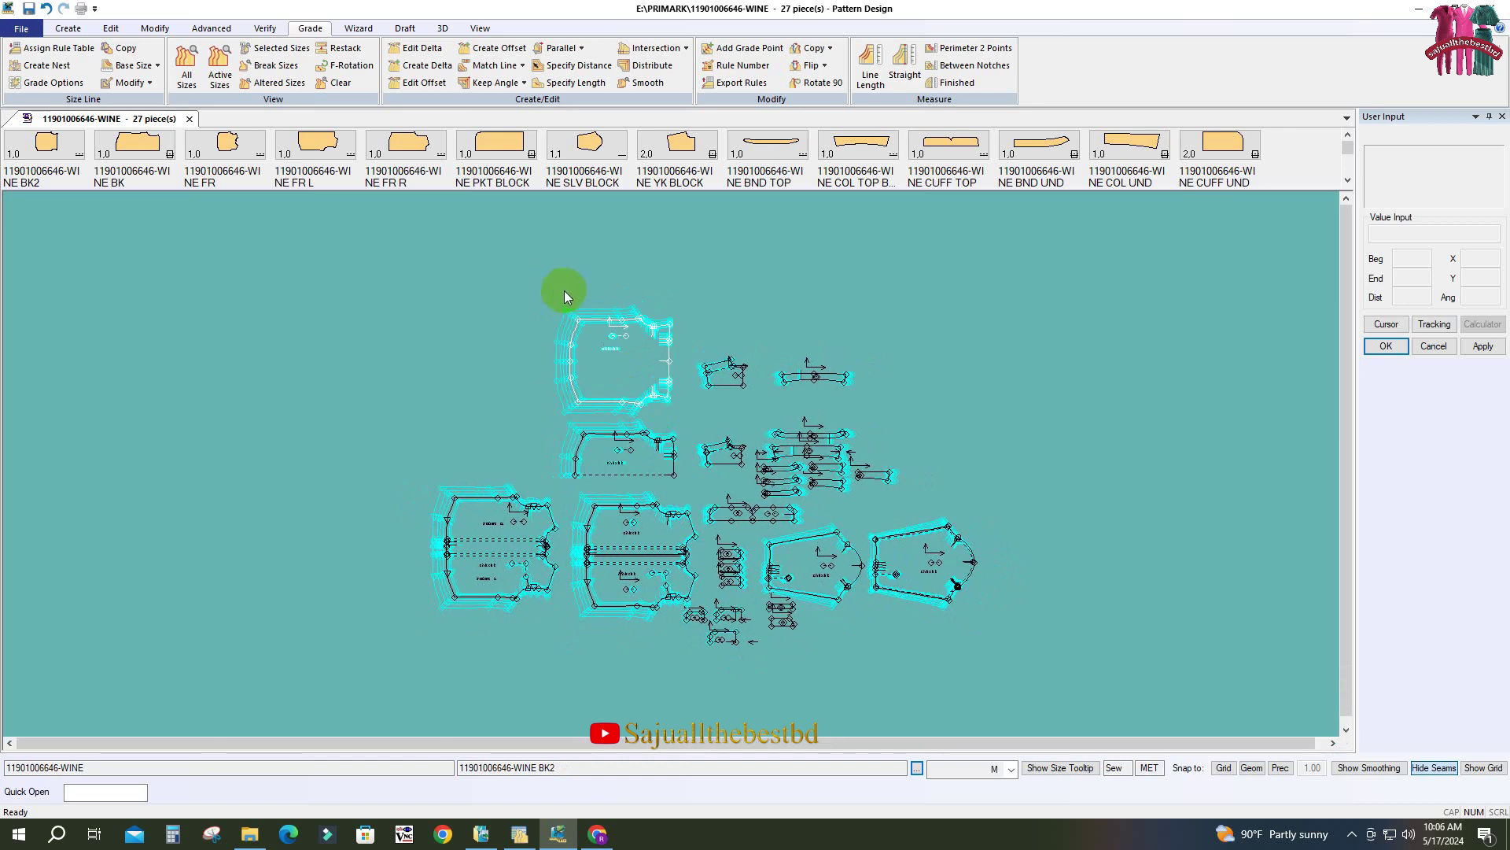
Try clearing all X and Y grade deltas at the upper-left corner point of the BK2 piece with Edit Delta, and undo the change.
{"action": "scroll", "coordinate": [606, 362], "scroll_direction": "up", "scroll_amount": 1}
{"action": "scroll", "coordinate": [586, 354], "scroll_direction": "up", "scroll_amount": 4}
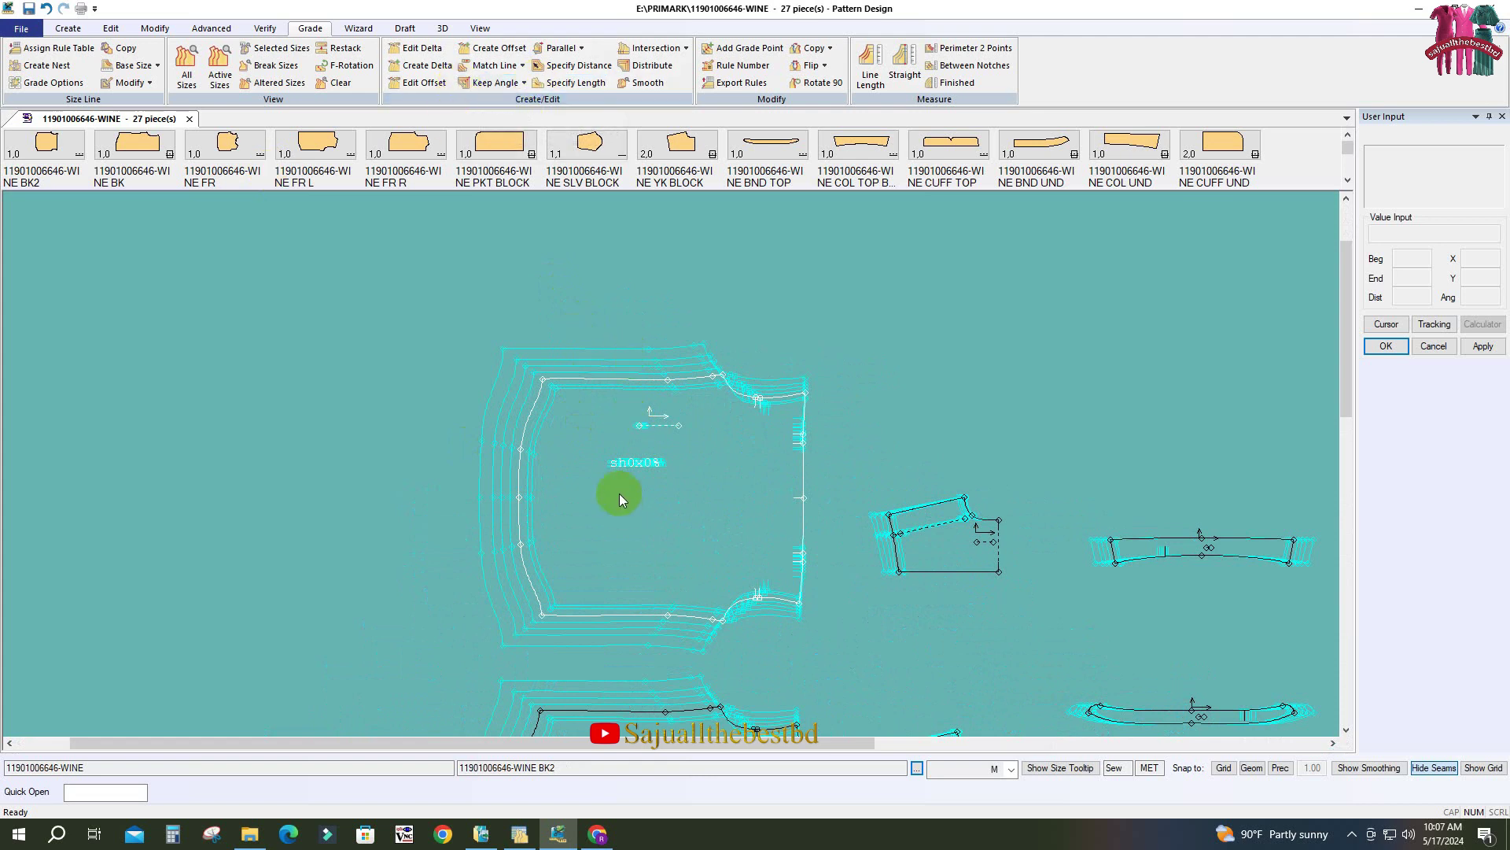
{"action": "left_click_drag", "start_coordinate": [620, 494], "coordinate": [616, 483]}
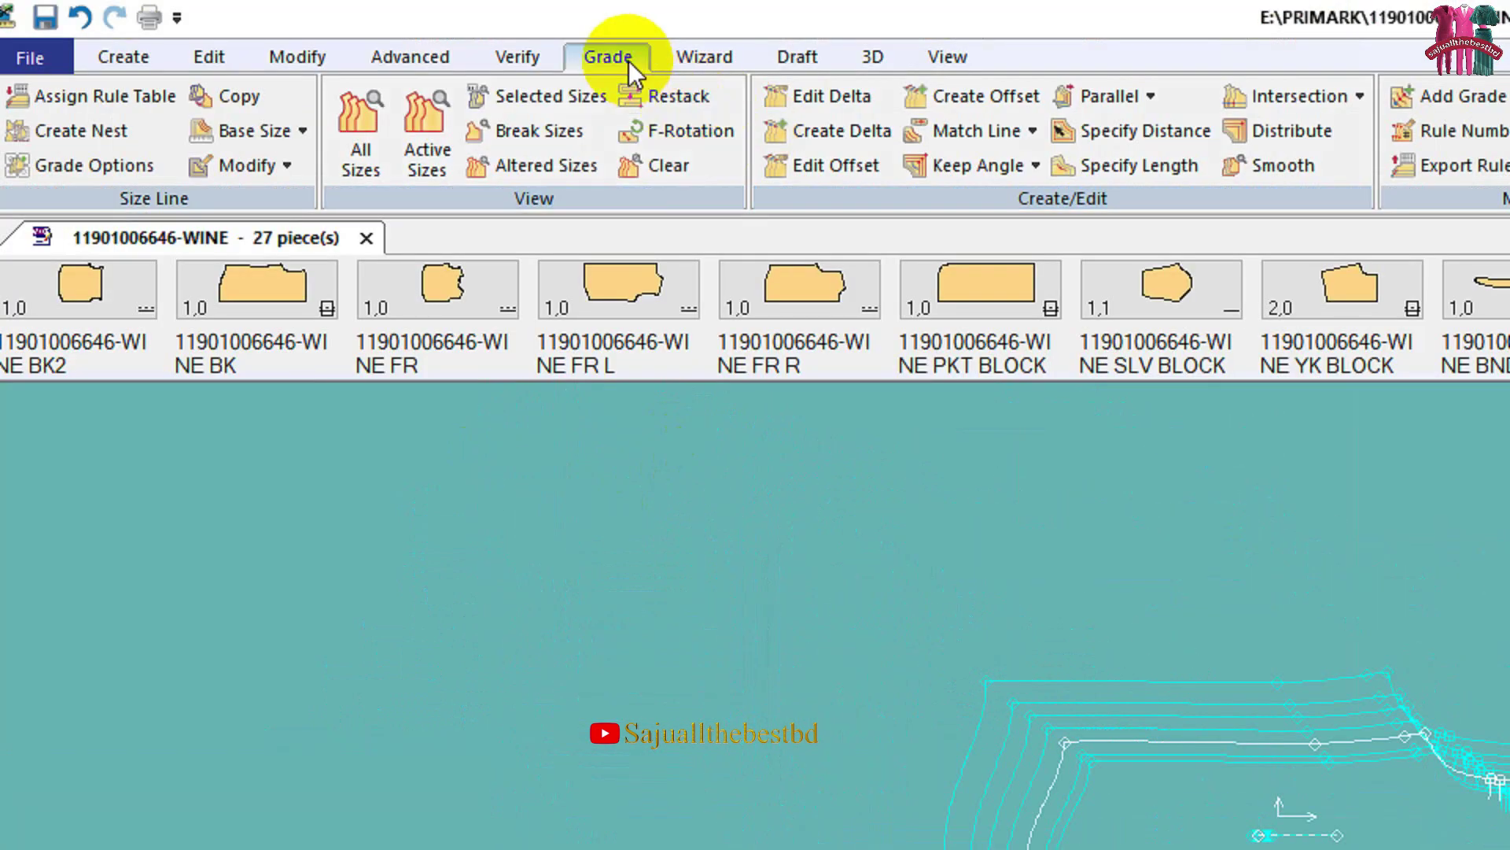
{"action": "left_click", "coordinate": [833, 99]}
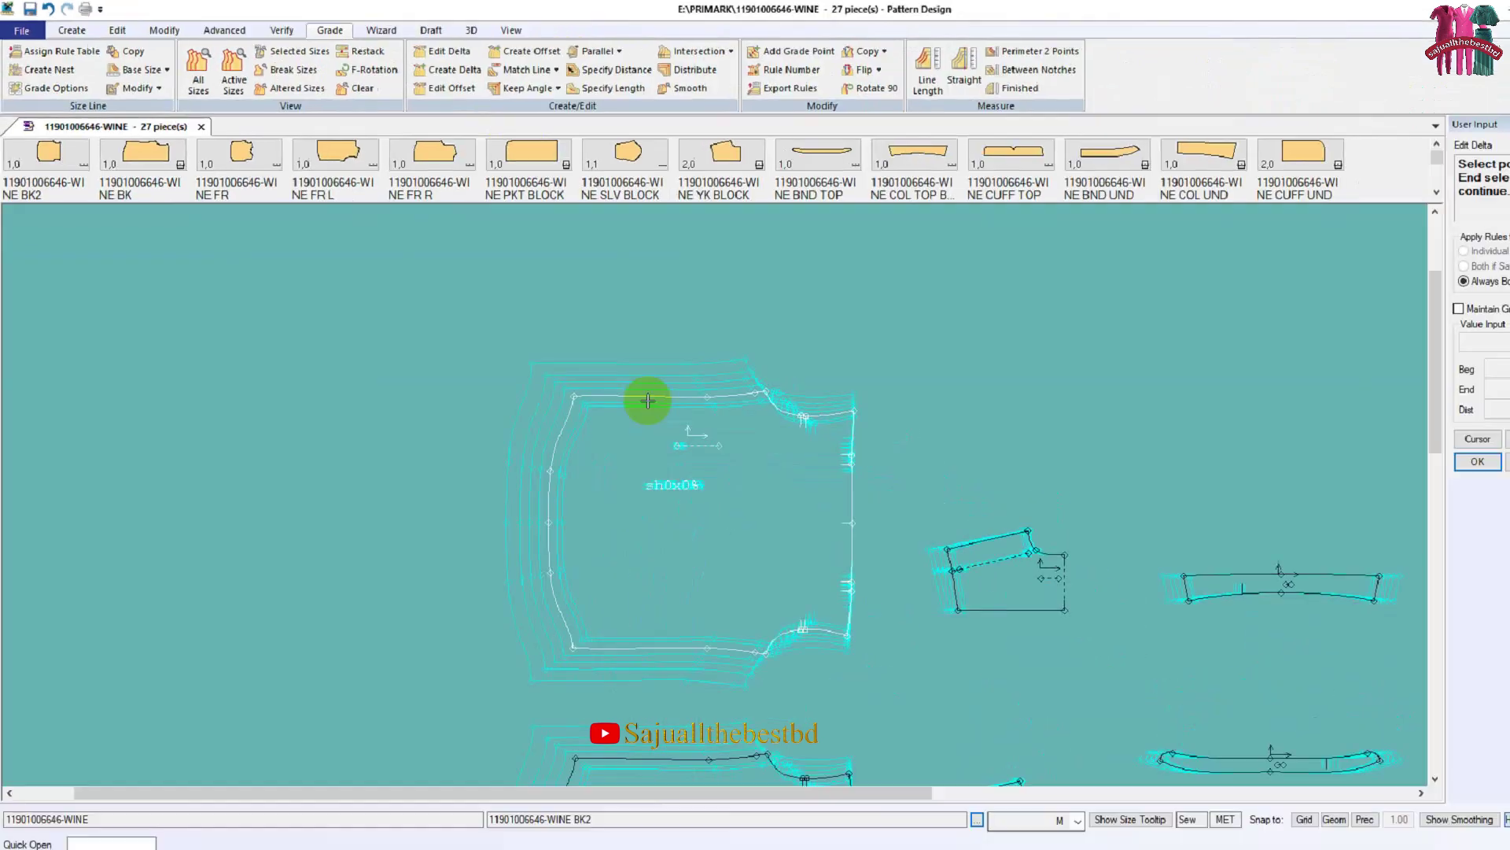
{"action": "left_click", "coordinate": [574, 395]}
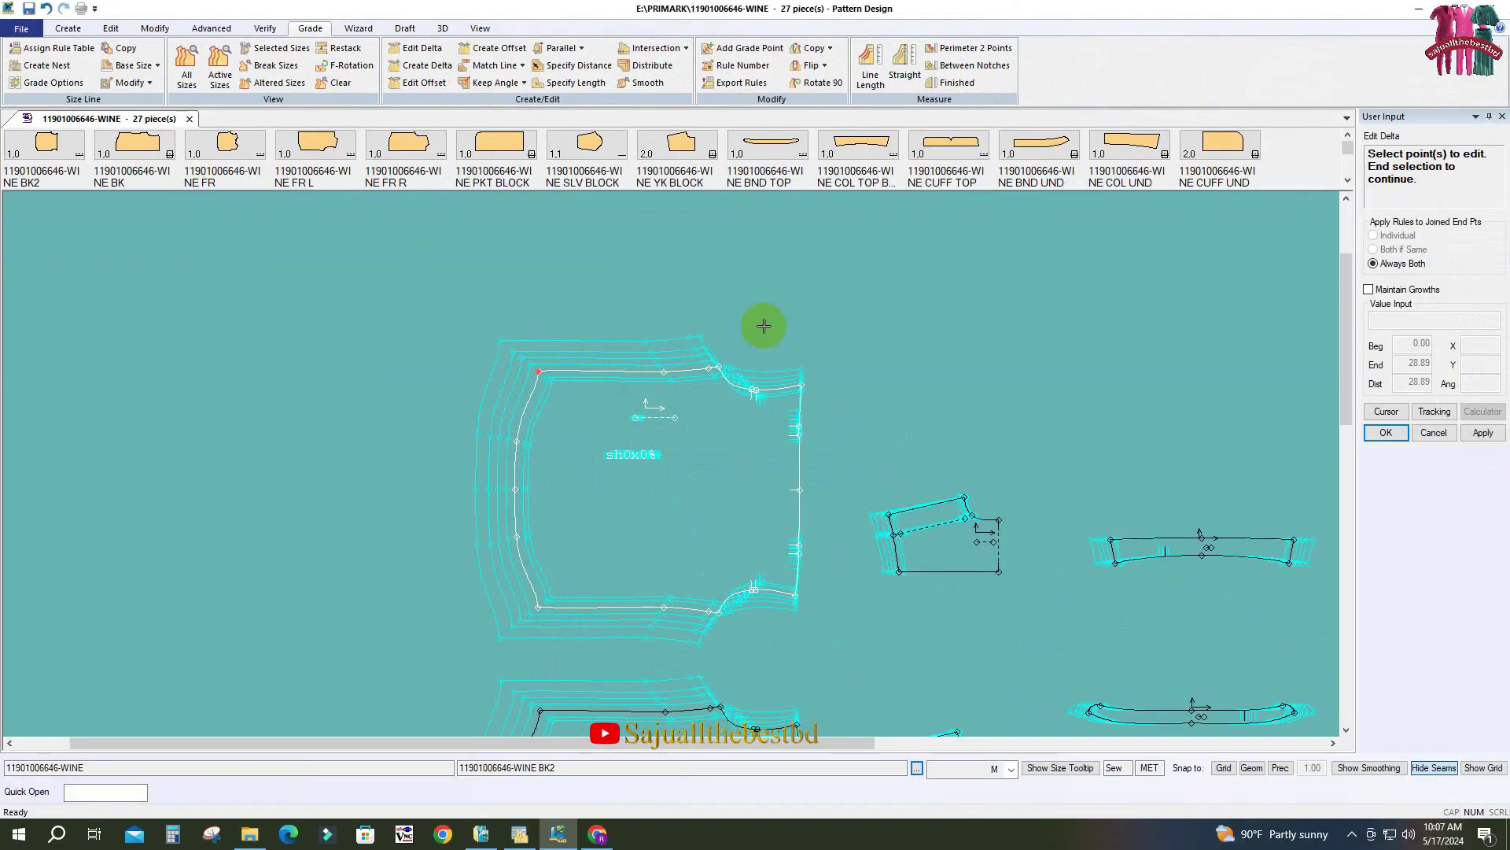
{"action": "right_click", "coordinate": [753, 284]}
{"action": "left_click", "coordinate": [804, 293]}
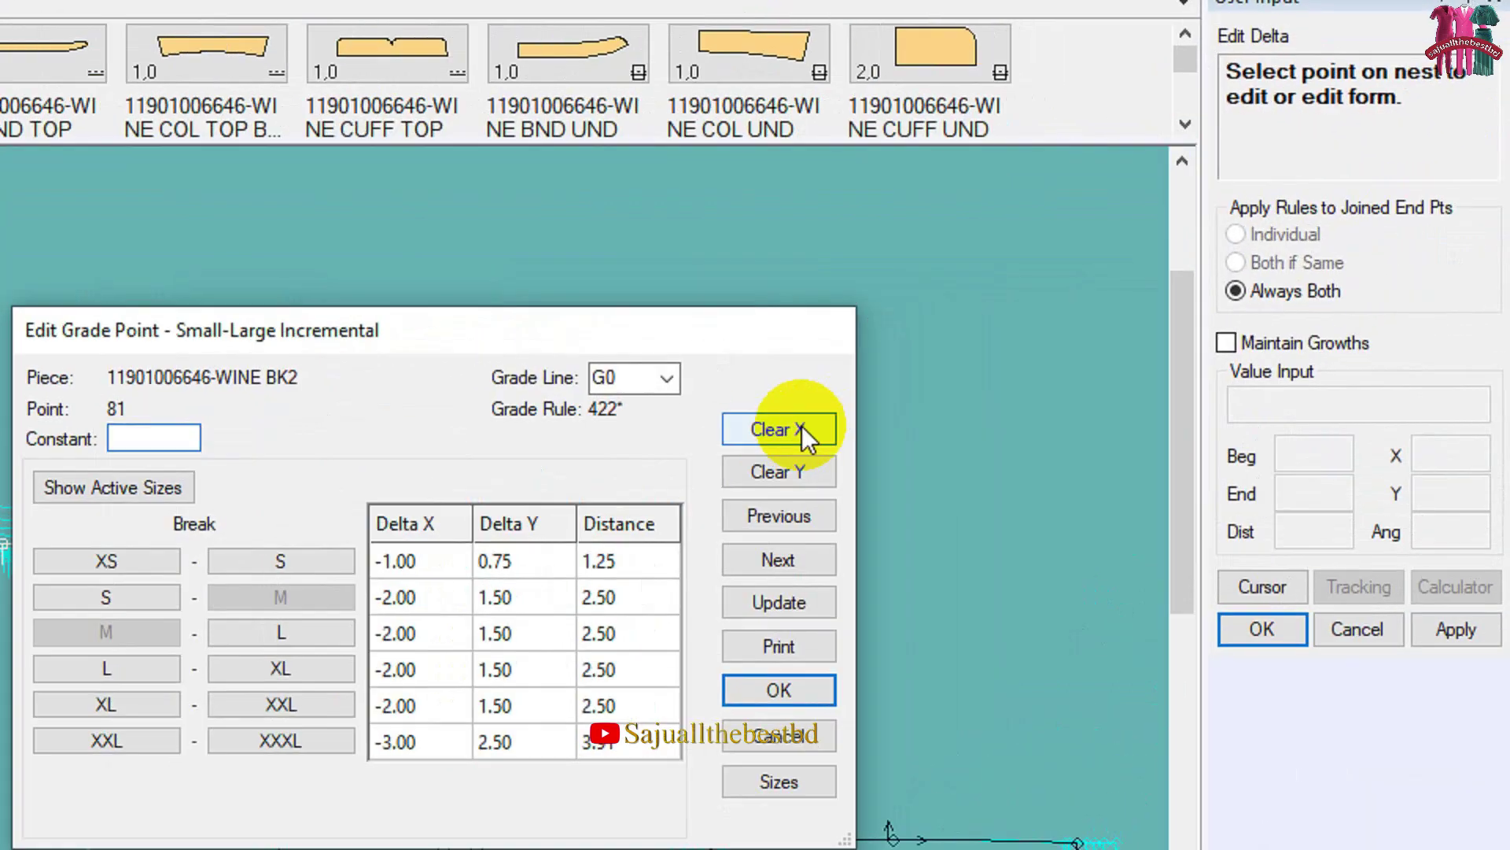
{"action": "left_click", "coordinate": [801, 426]}
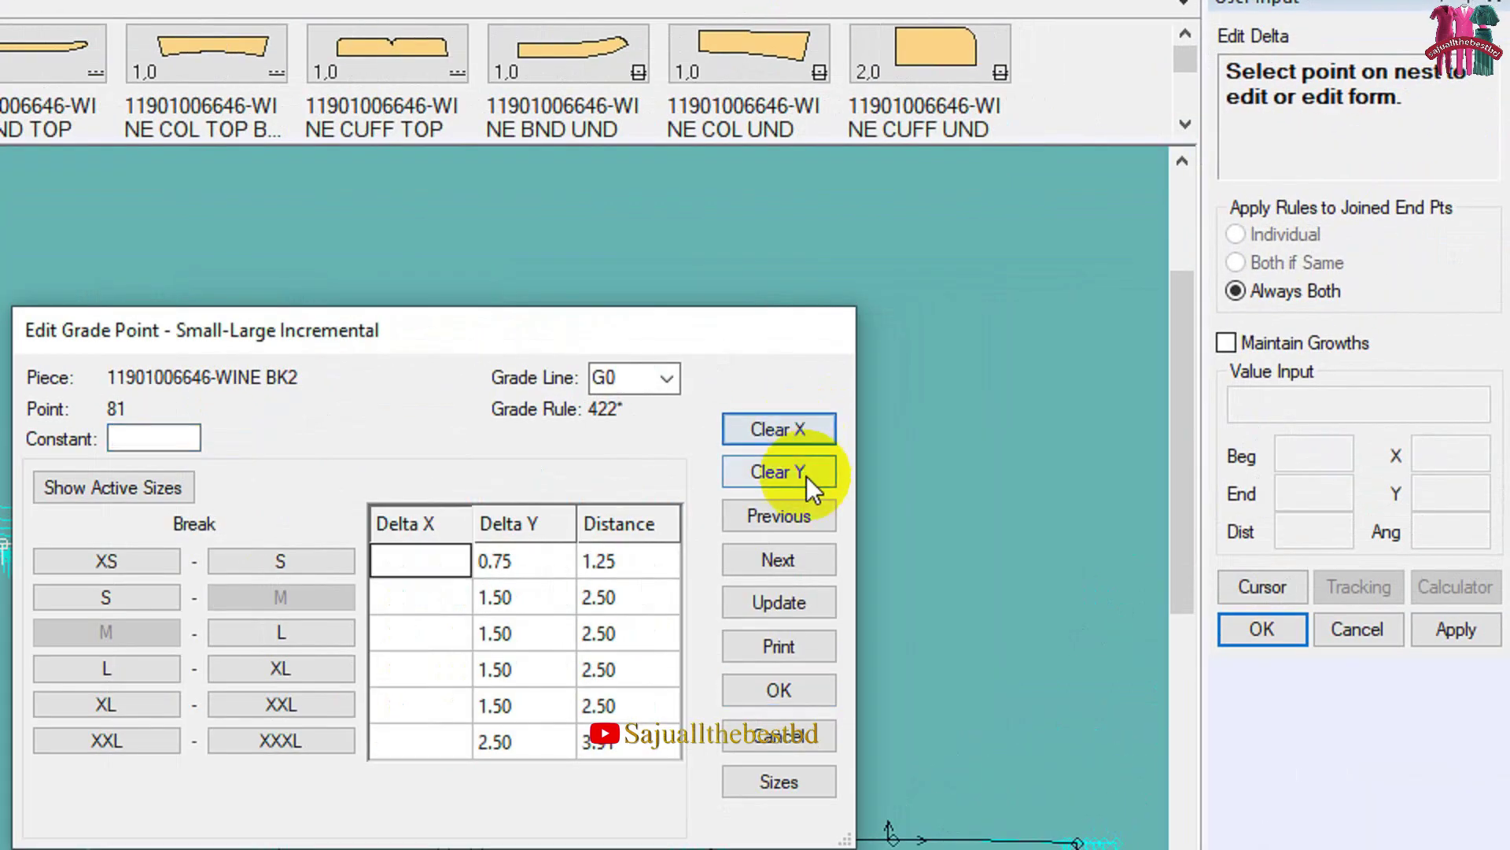
{"action": "left_click", "coordinate": [805, 473]}
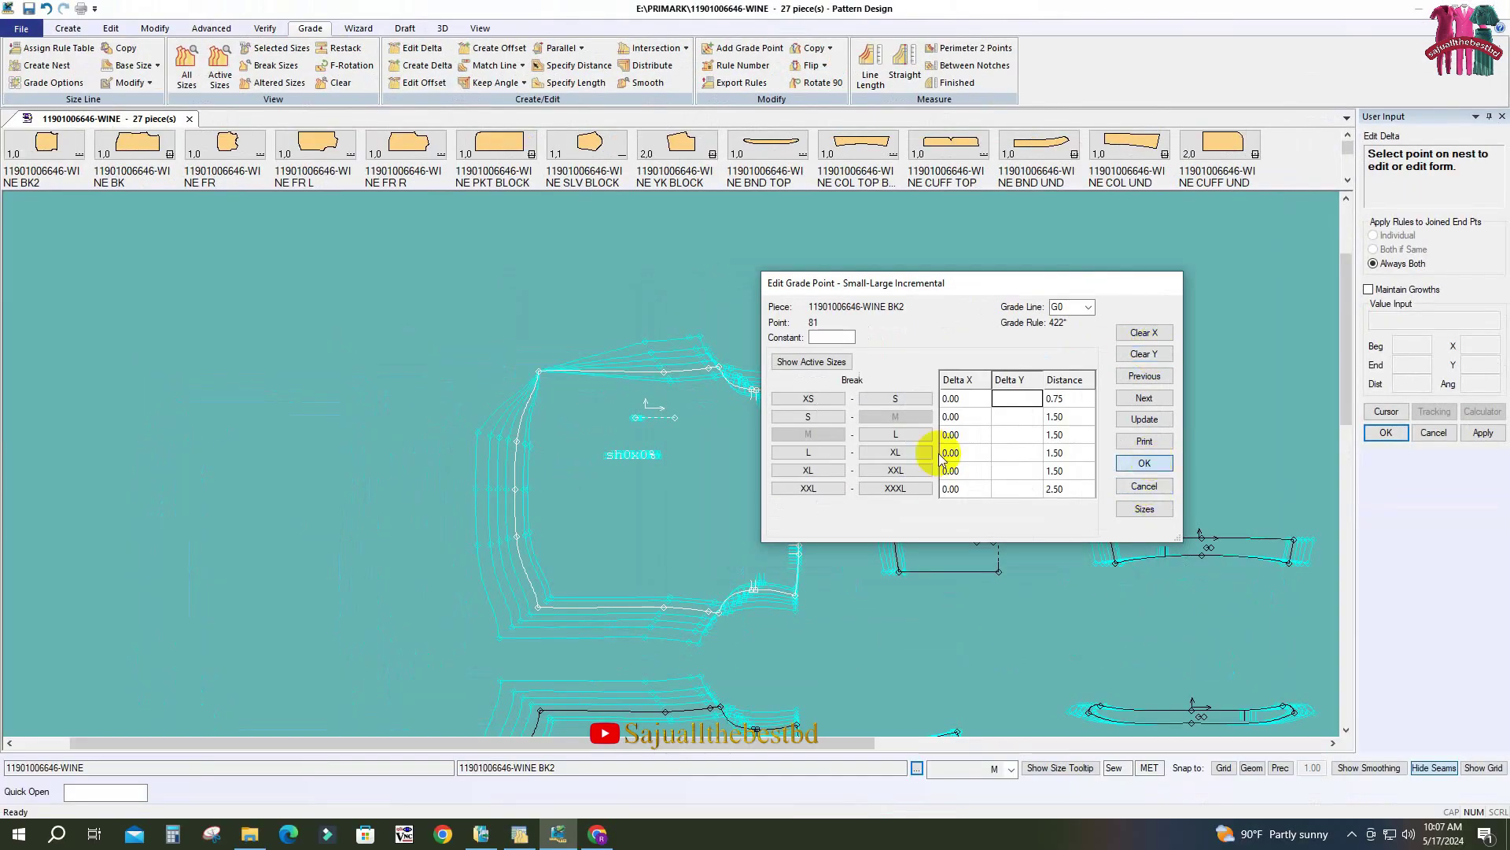
{"action": "key", "text": "Return"}
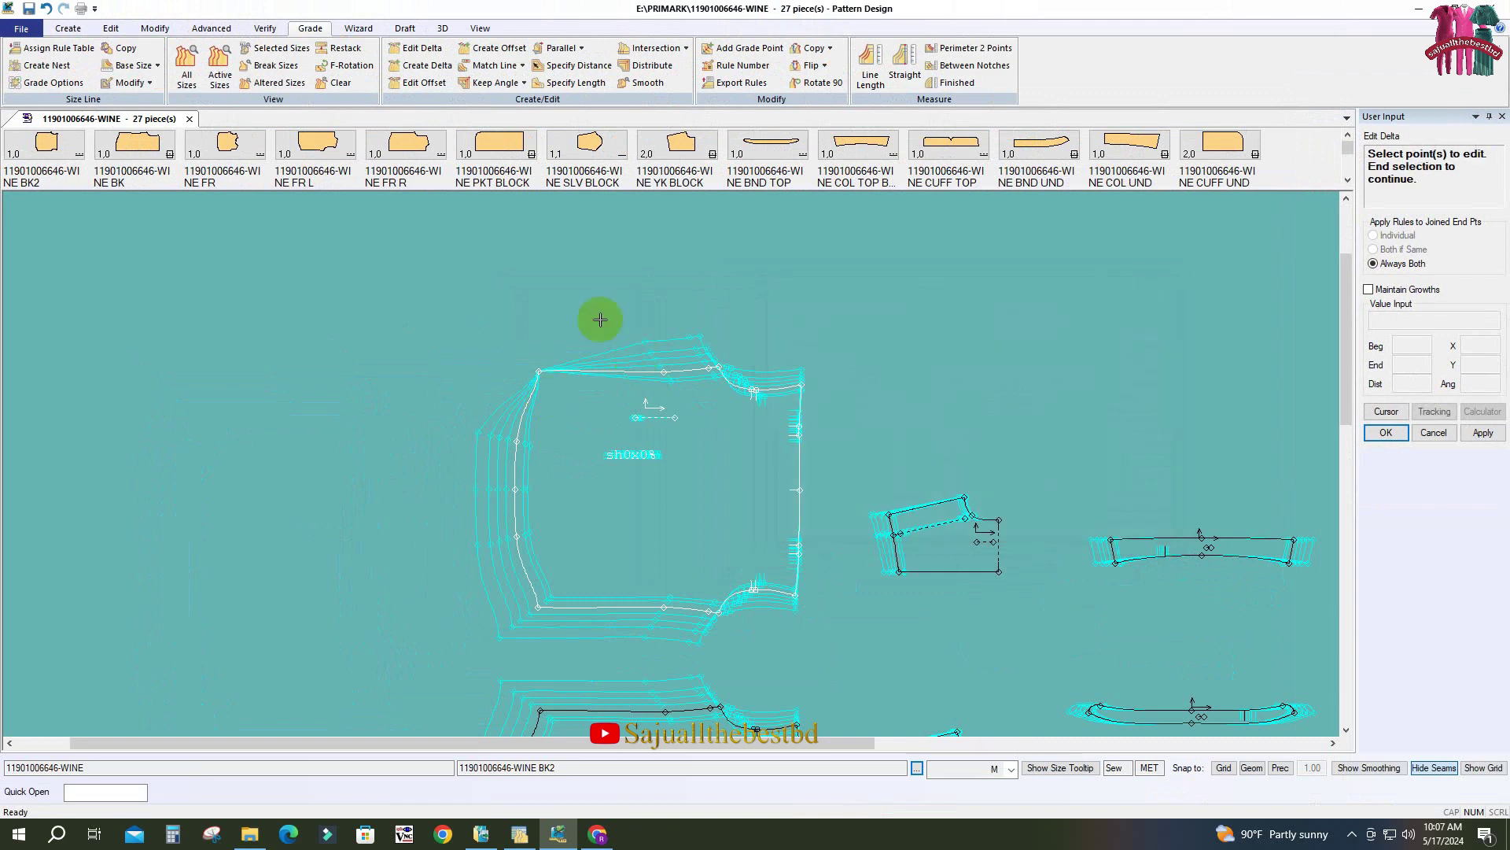
{"action": "scroll", "coordinate": [544, 378], "scroll_direction": "up", "scroll_amount": 1}
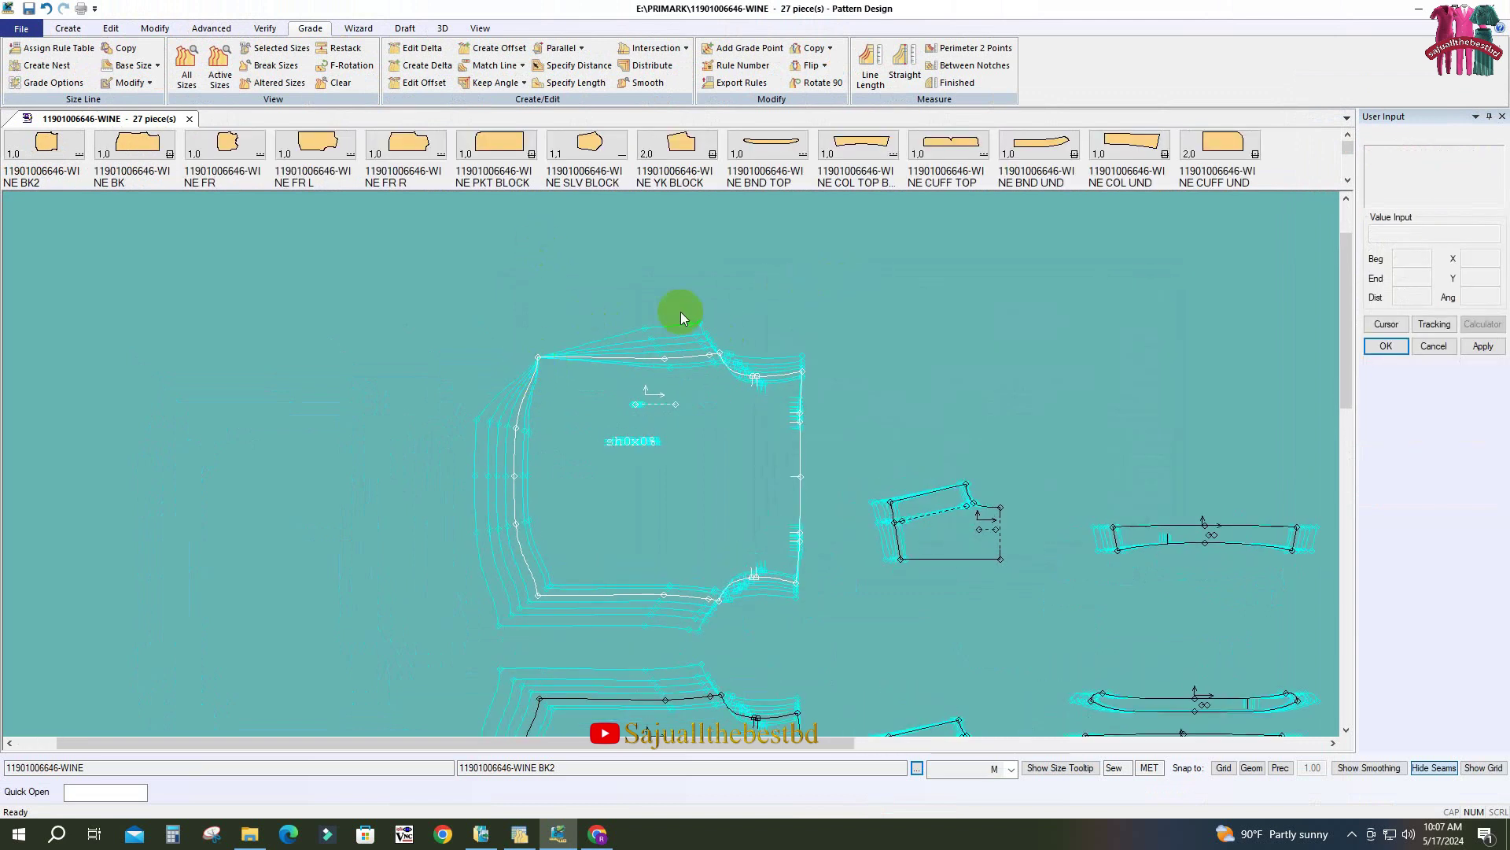
{"action": "key", "text": "ctrl+z"}
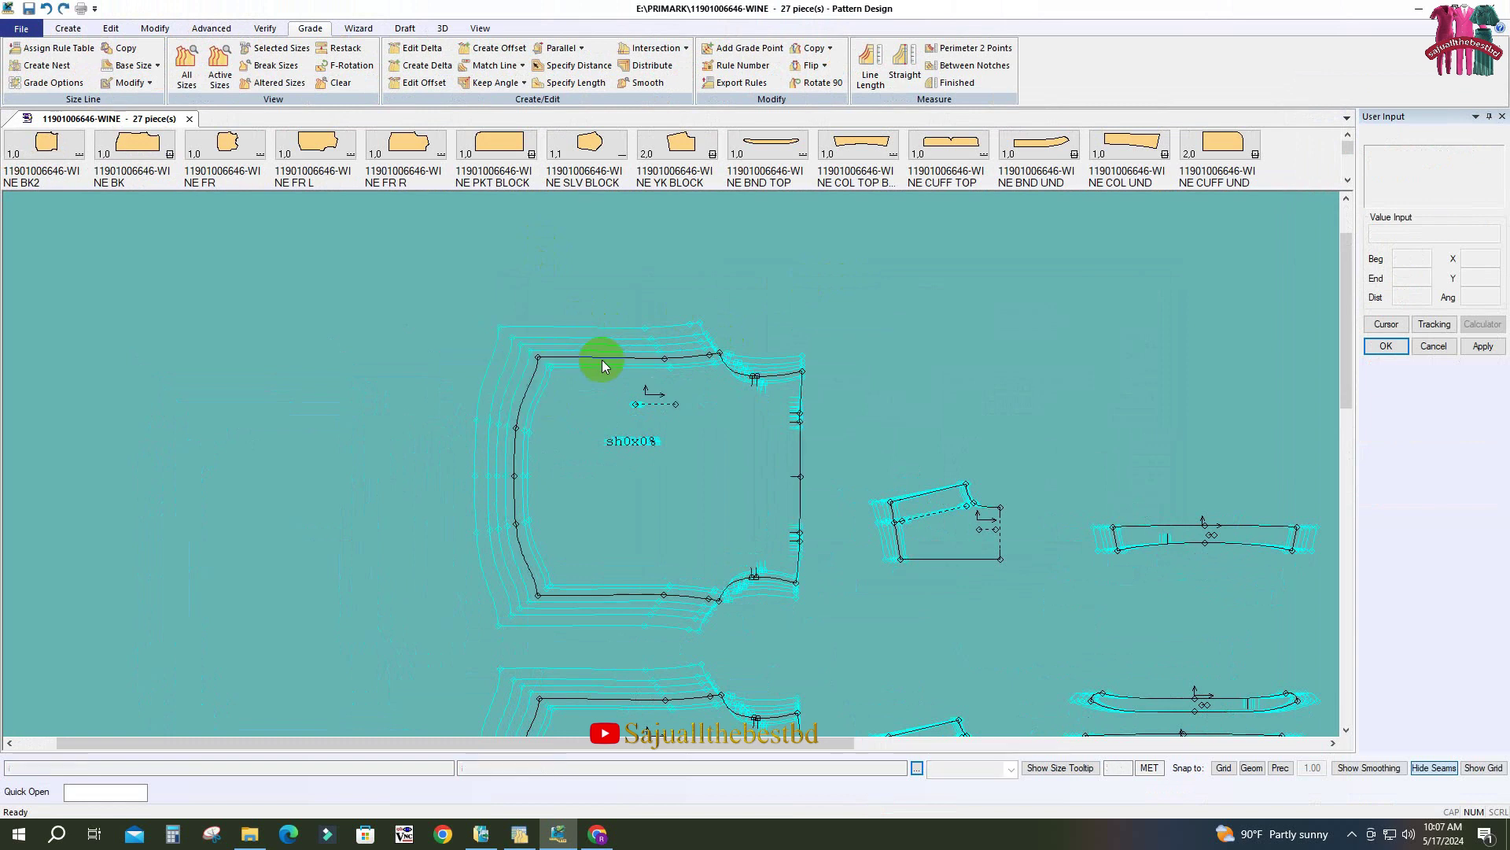
{"action": "left_click", "coordinate": [634, 477]}
{"action": "left_click", "coordinate": [633, 484]}
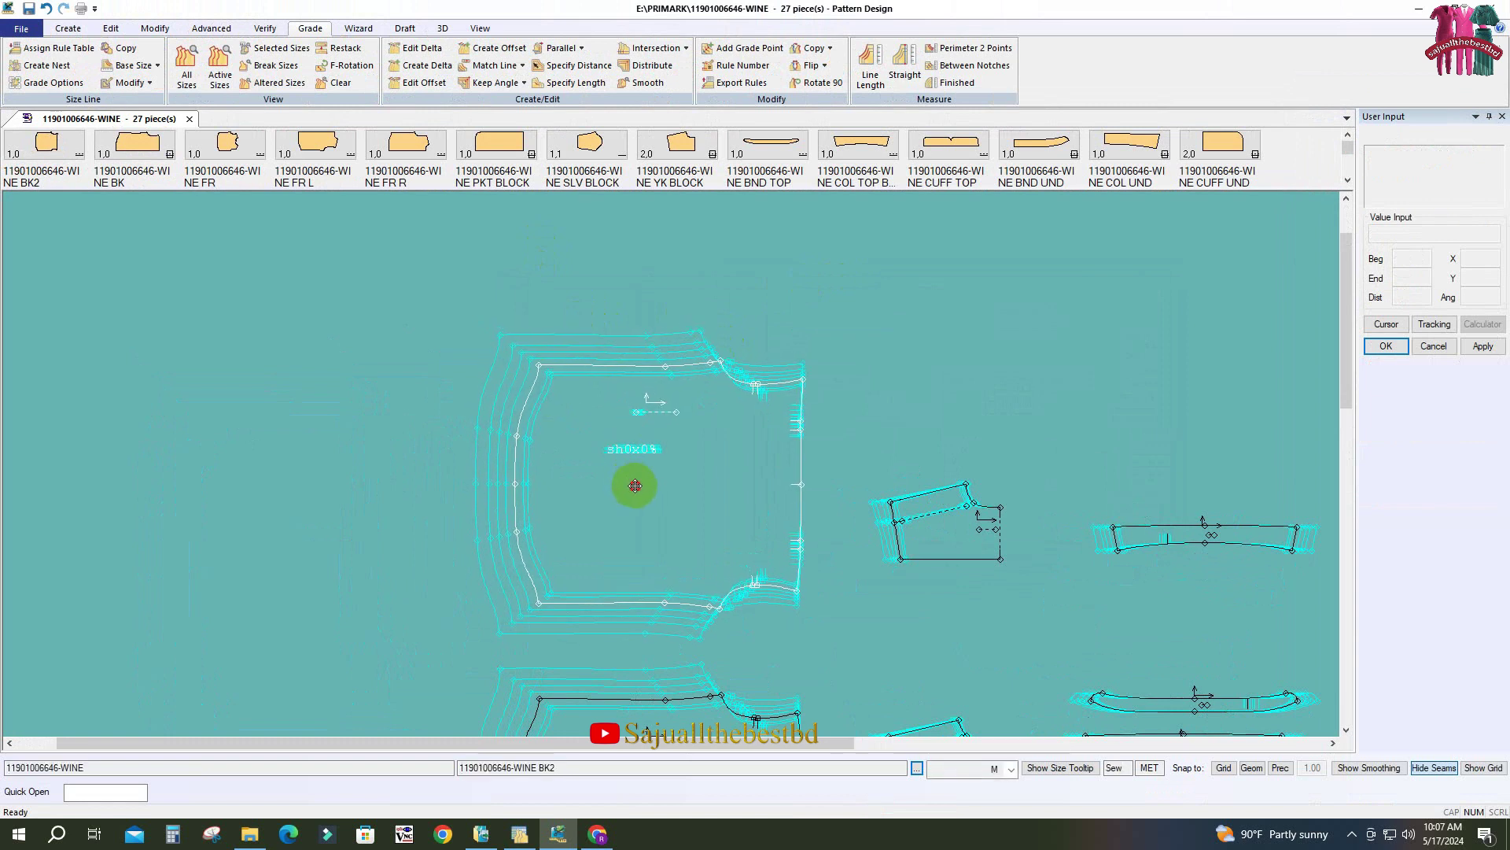
{"action": "scroll", "coordinate": [499, 272], "scroll_direction": "down", "scroll_amount": 1}
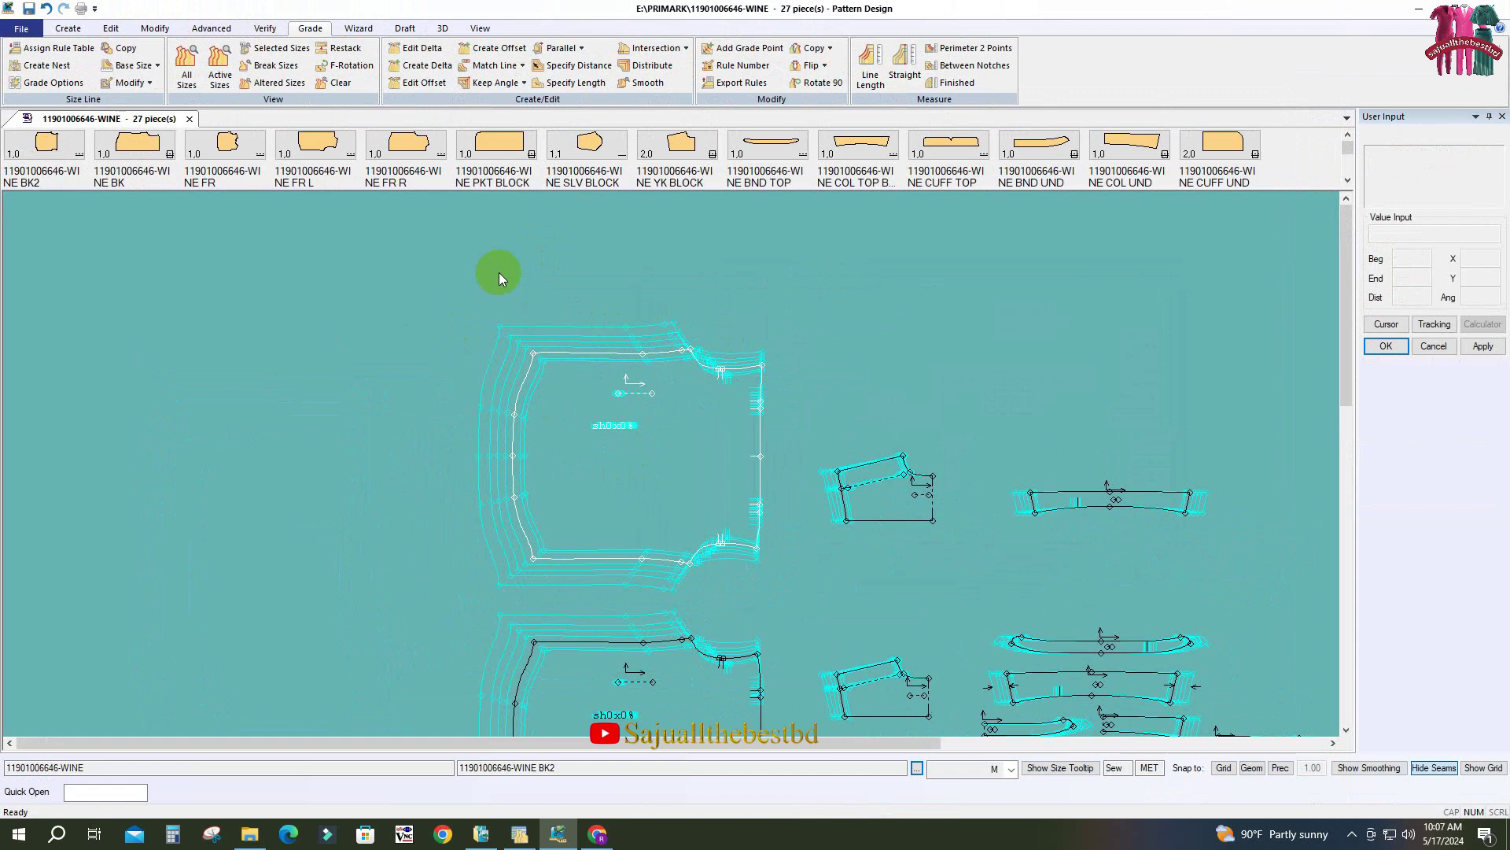
{"action": "left_click", "coordinate": [641, 465]}
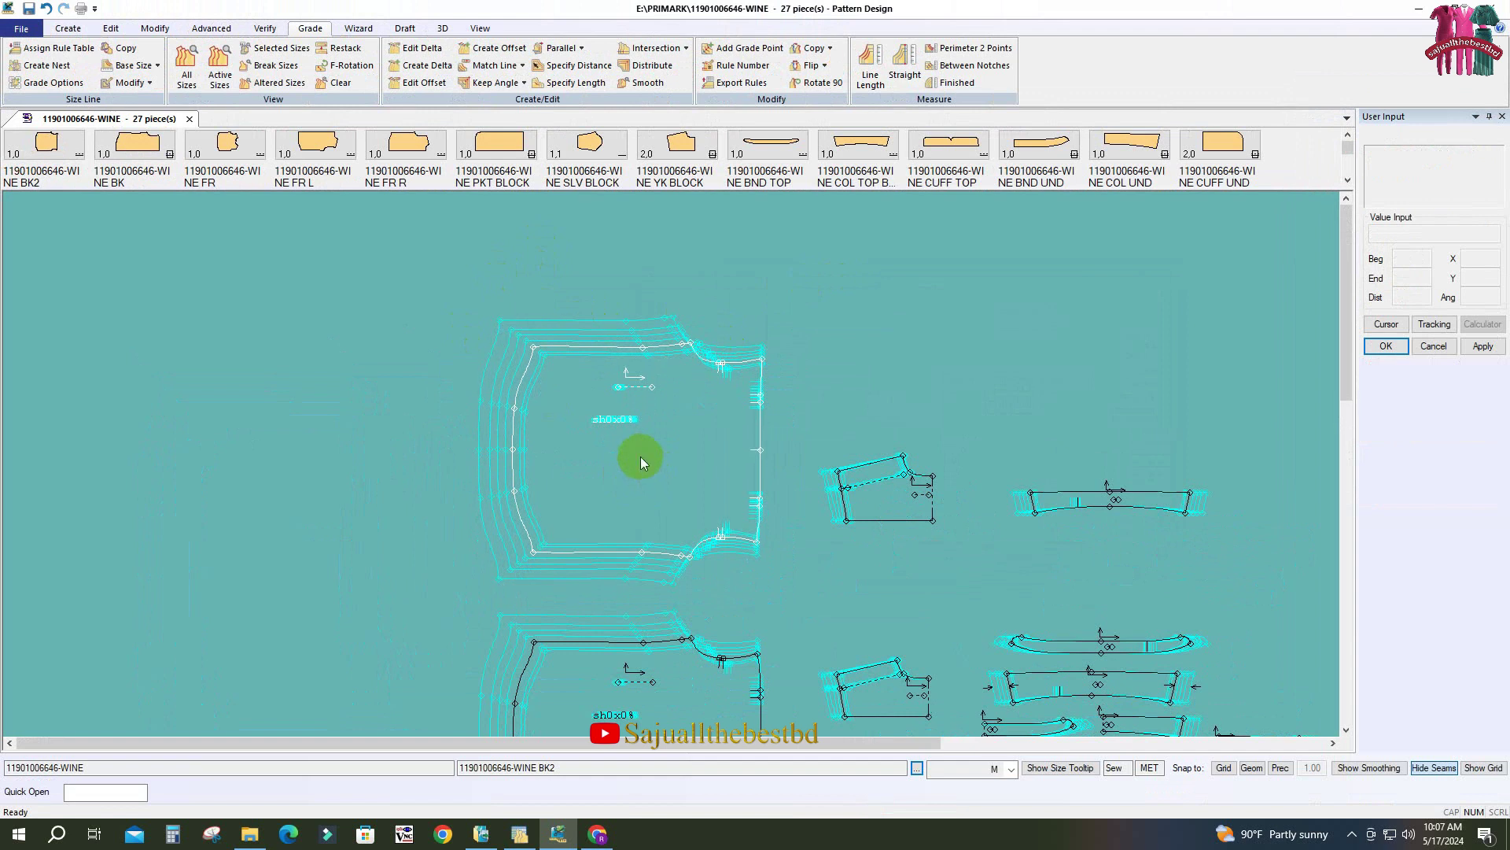
{"action": "scroll", "coordinate": [447, 263], "scroll_direction": "down", "scroll_amount": 4}
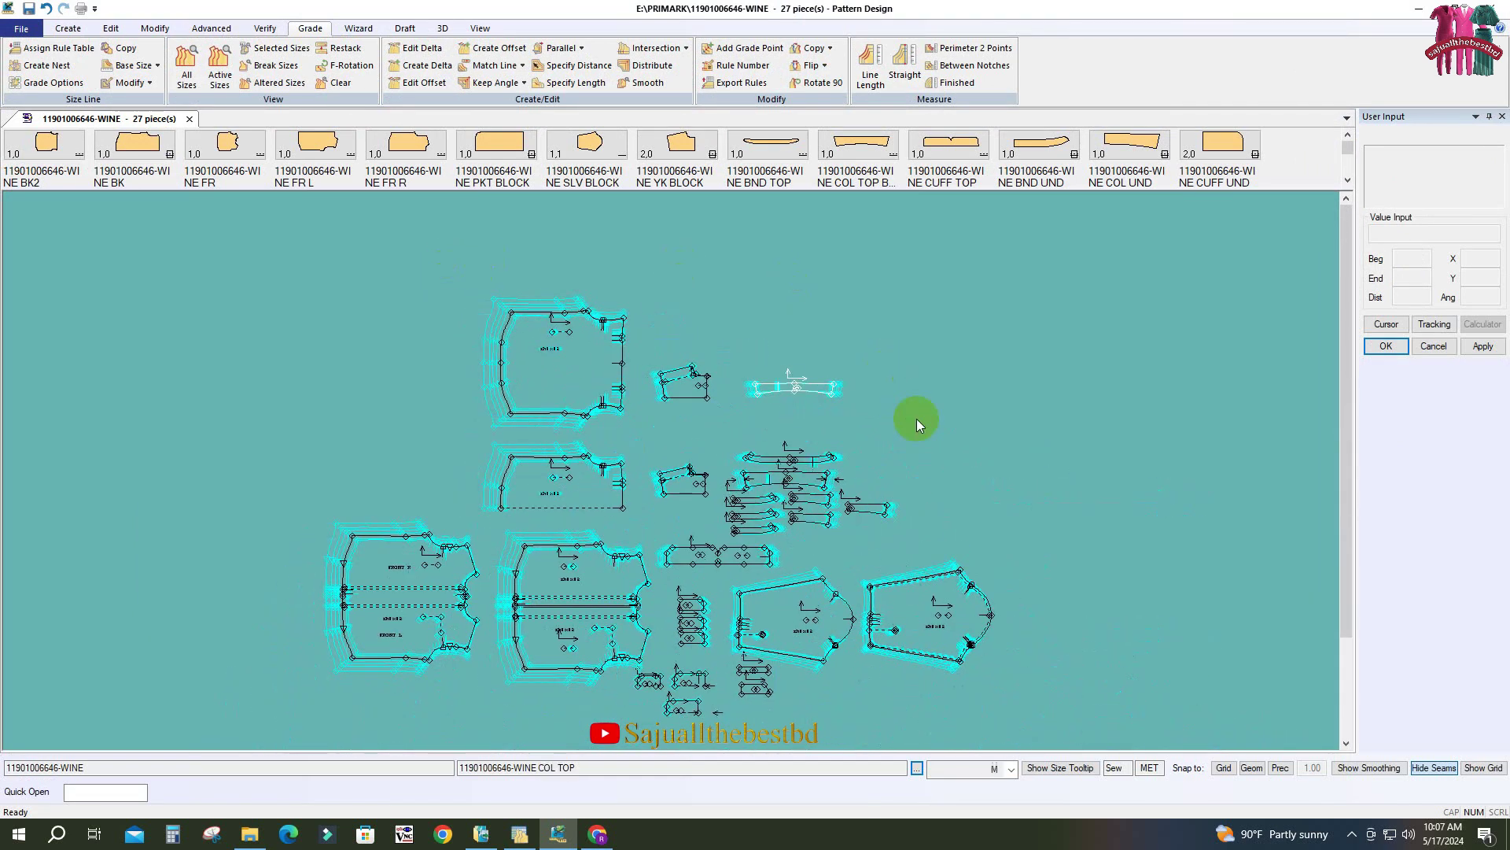
{"action": "scroll", "coordinate": [472, 268], "scroll_direction": "up", "scroll_amount": 1}
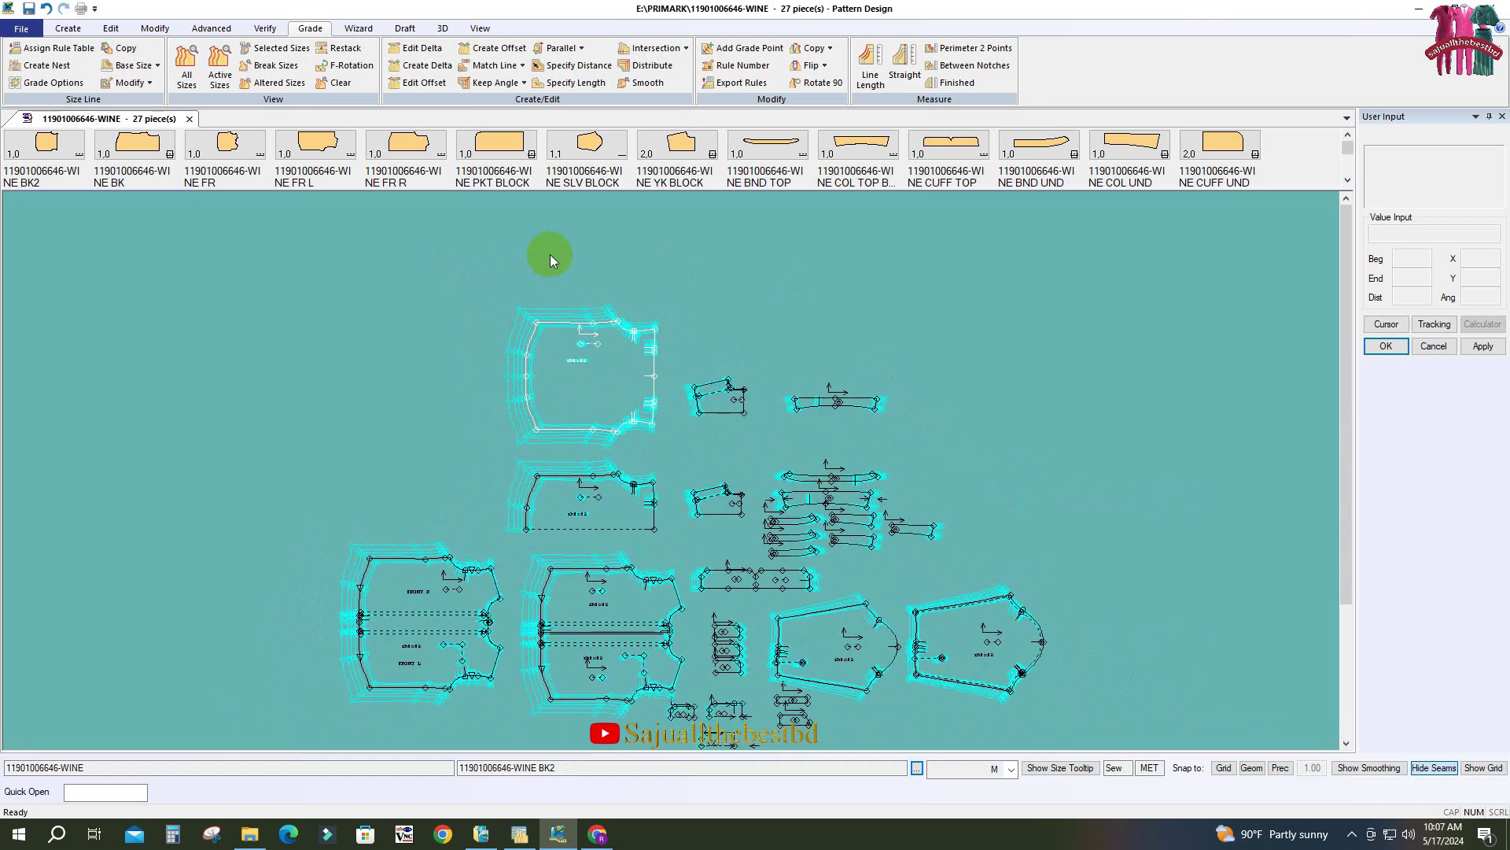
{"action": "left_click", "coordinate": [582, 388]}
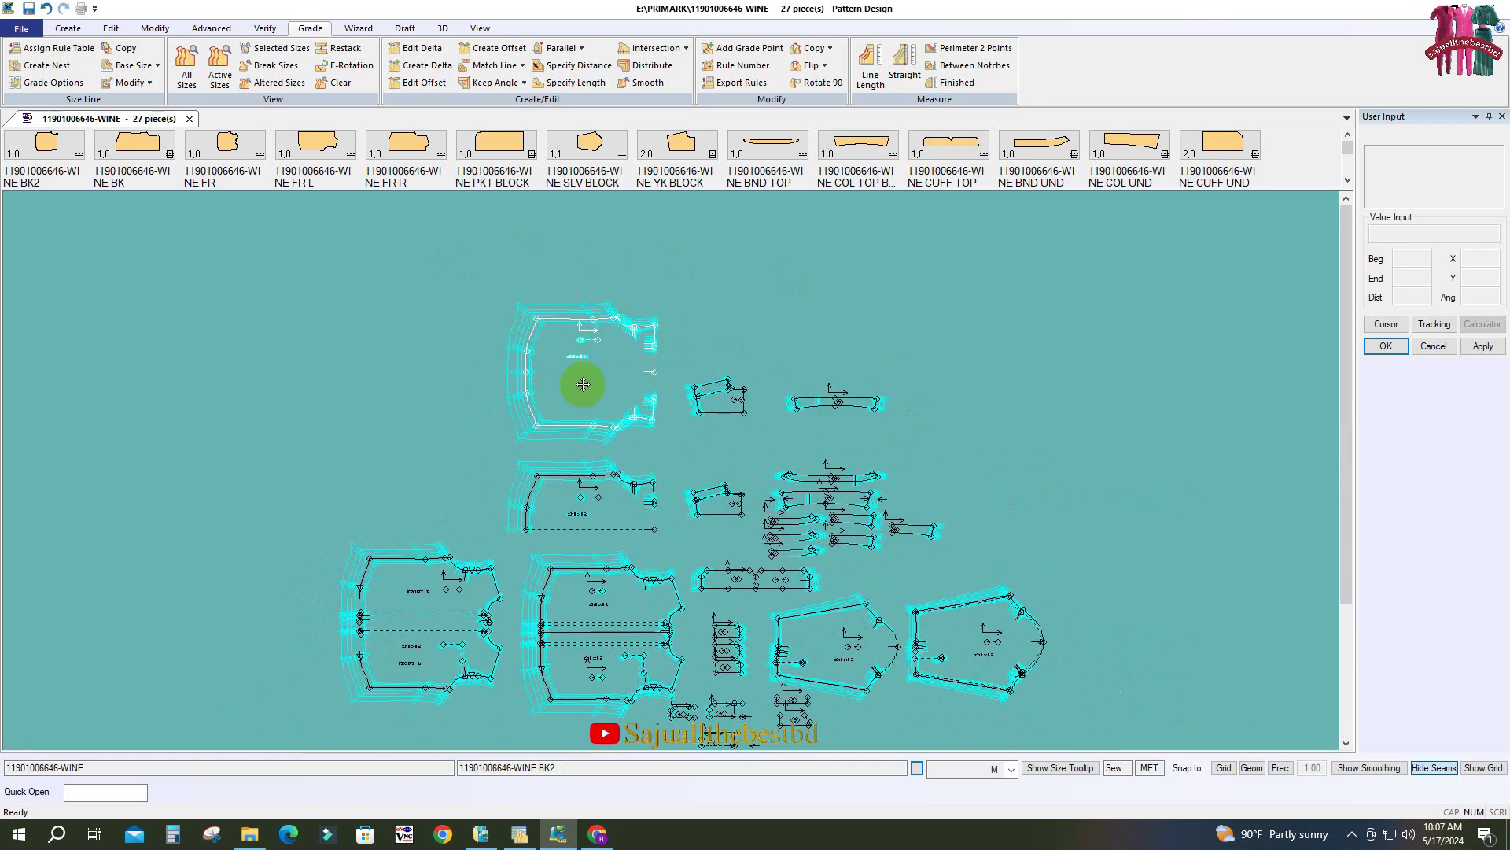
{"action": "left_click", "coordinate": [582, 386]}
{"action": "left_click", "coordinate": [584, 386]}
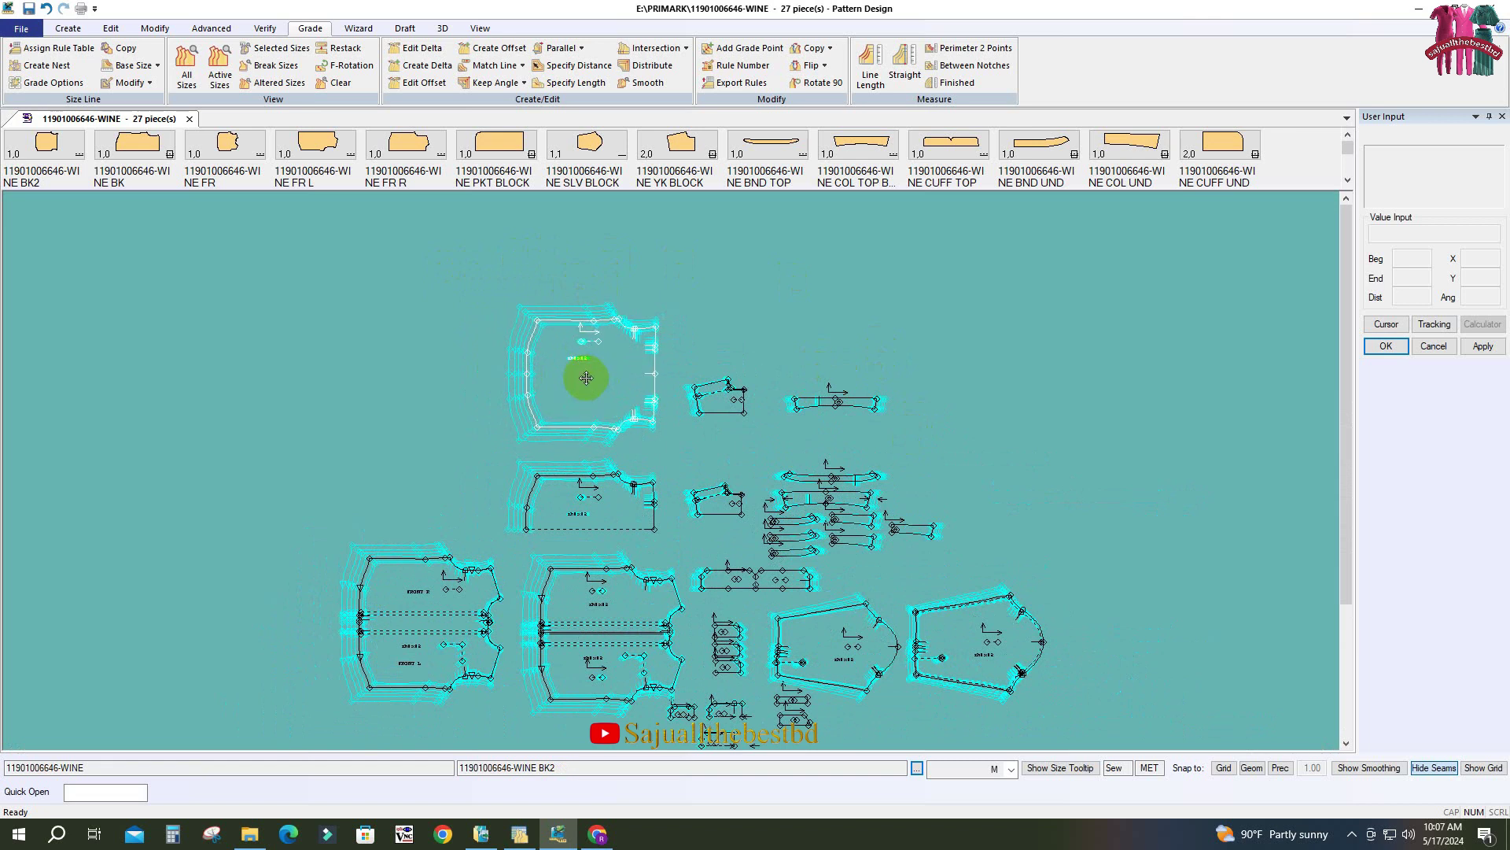
{"action": "left_click", "coordinate": [586, 378]}
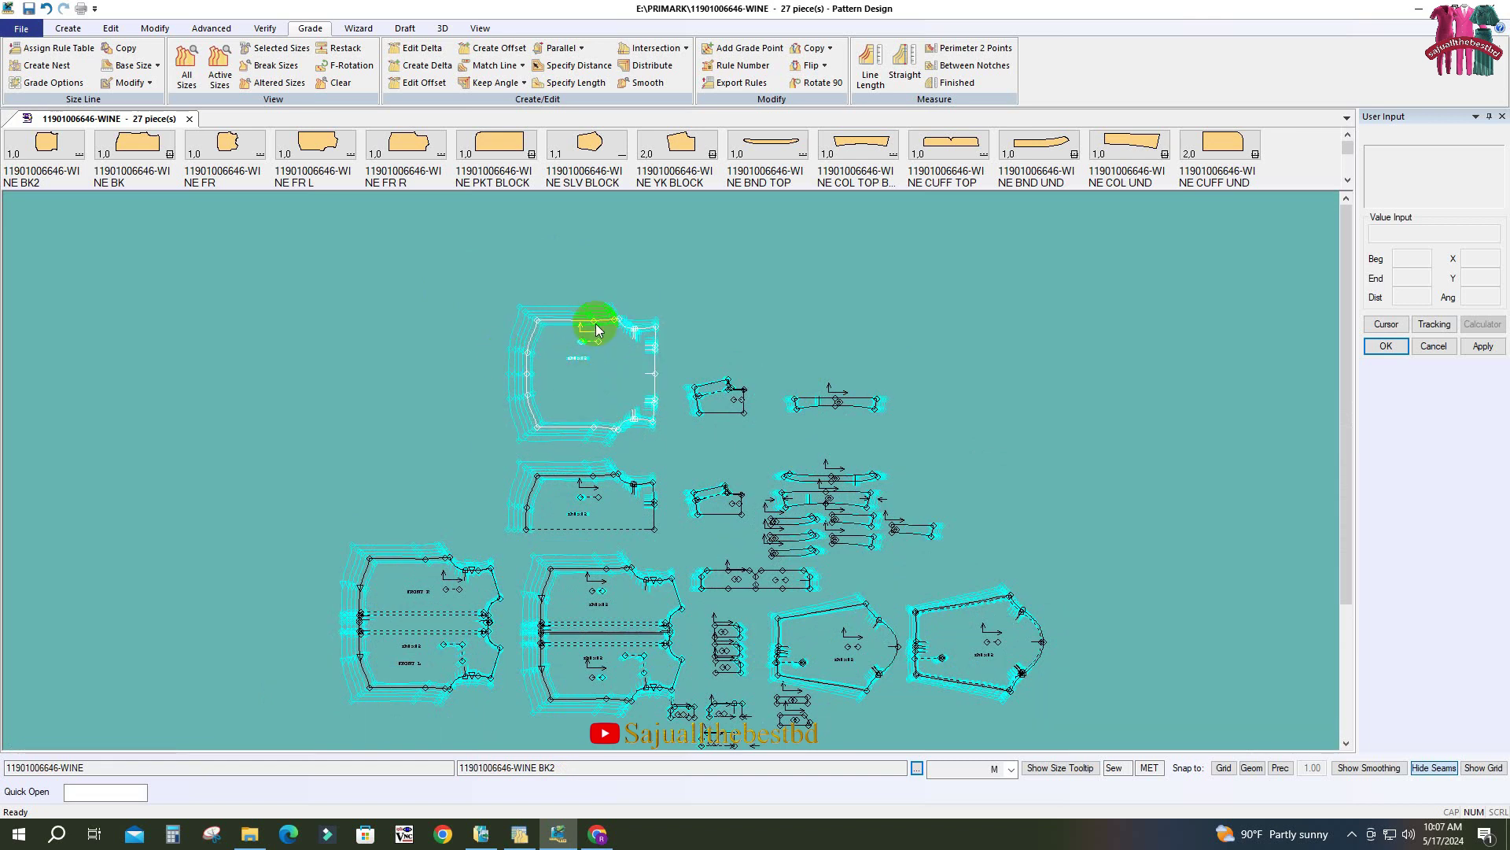
{"action": "scroll", "coordinate": [466, 257], "scroll_direction": "down", "scroll_amount": 1}
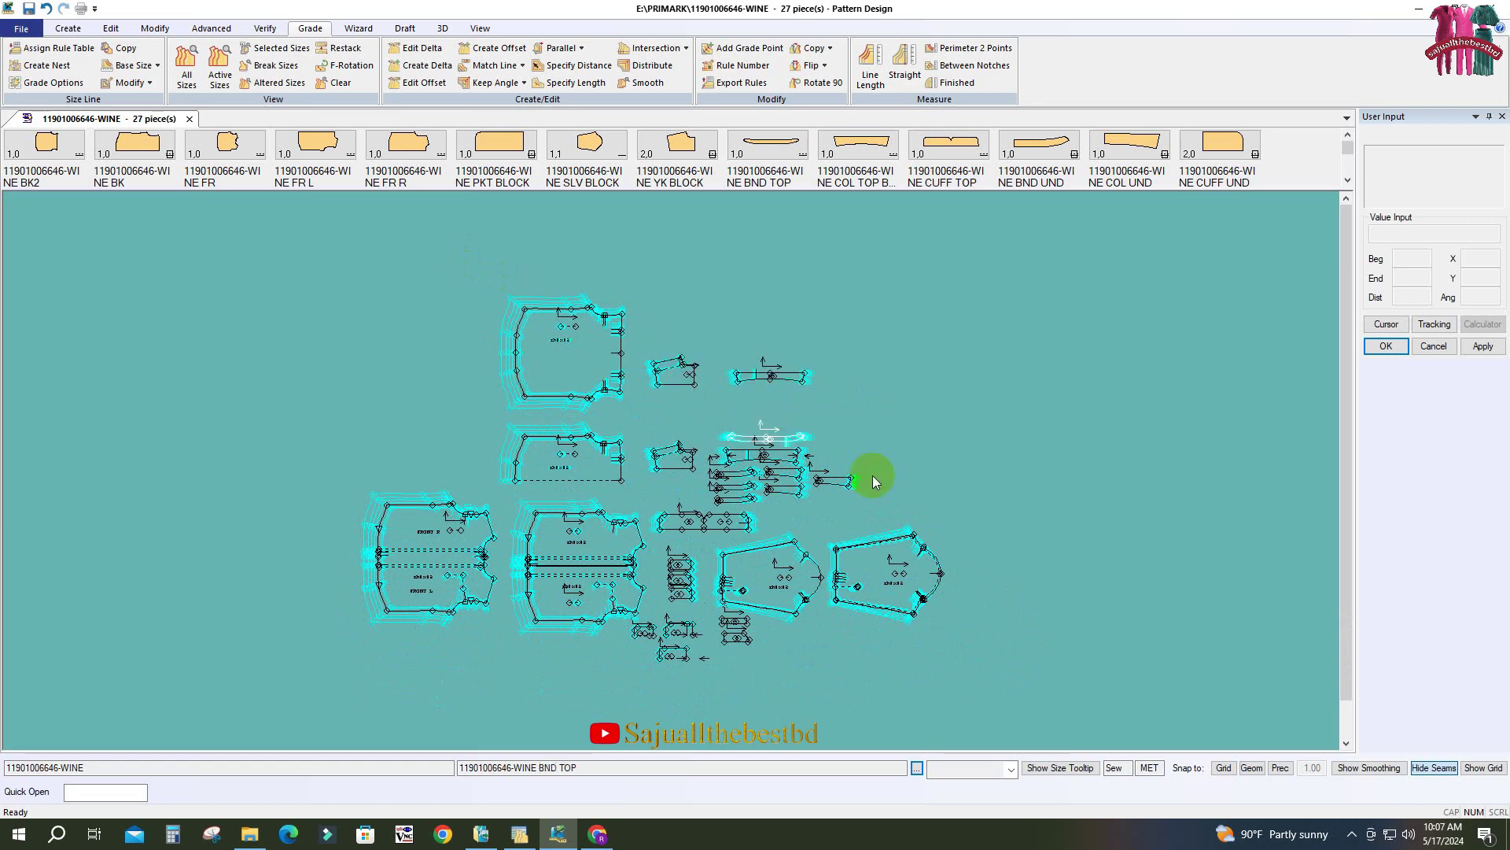
{"action": "scroll", "coordinate": [499, 313], "scroll_direction": "down", "scroll_amount": 1}
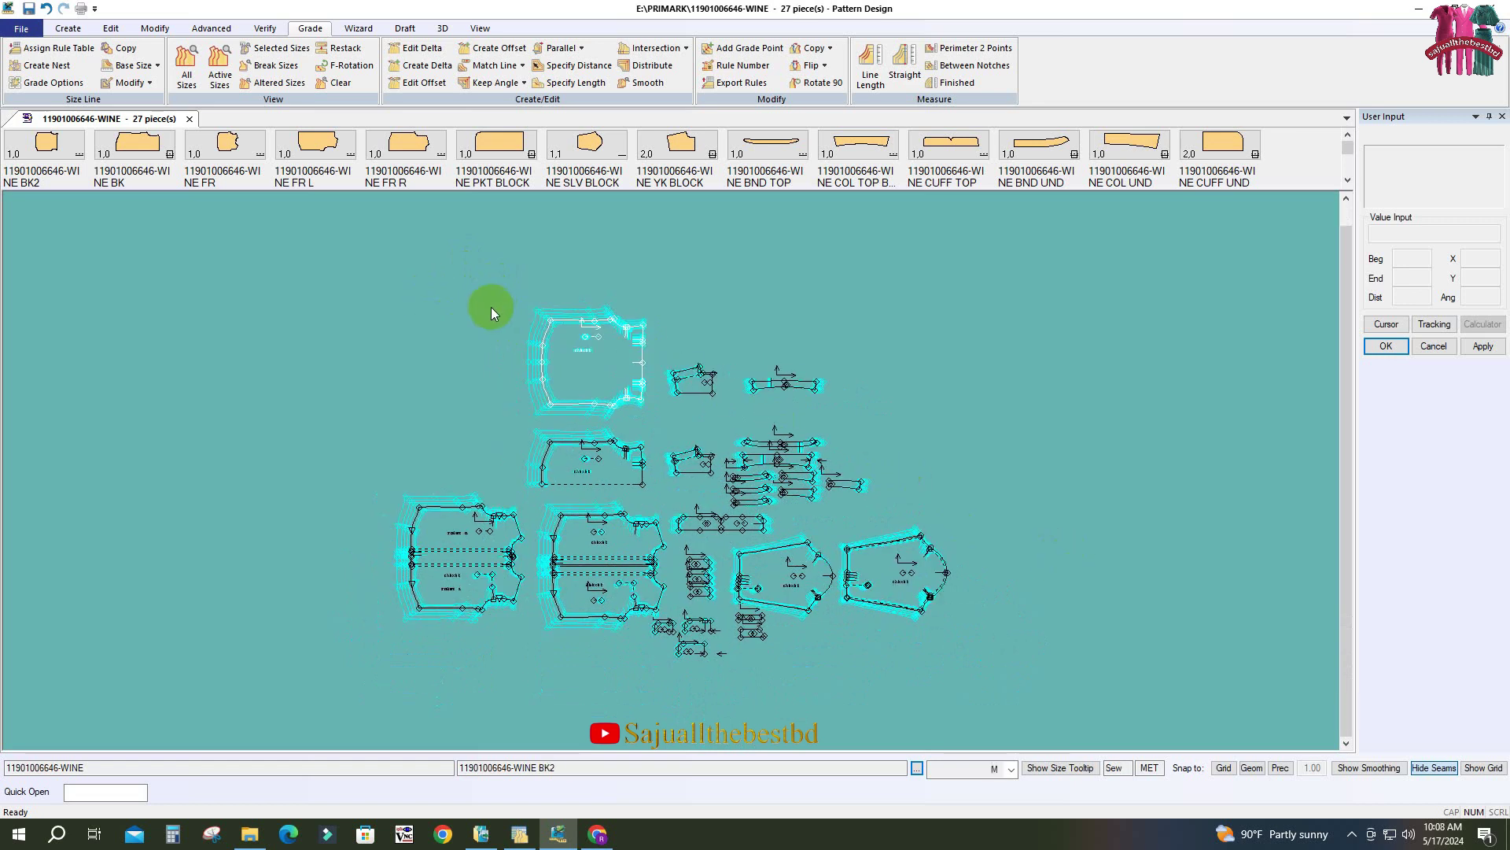
{"action": "left_click", "coordinate": [589, 364]}
{"action": "left_click", "coordinate": [588, 359]}
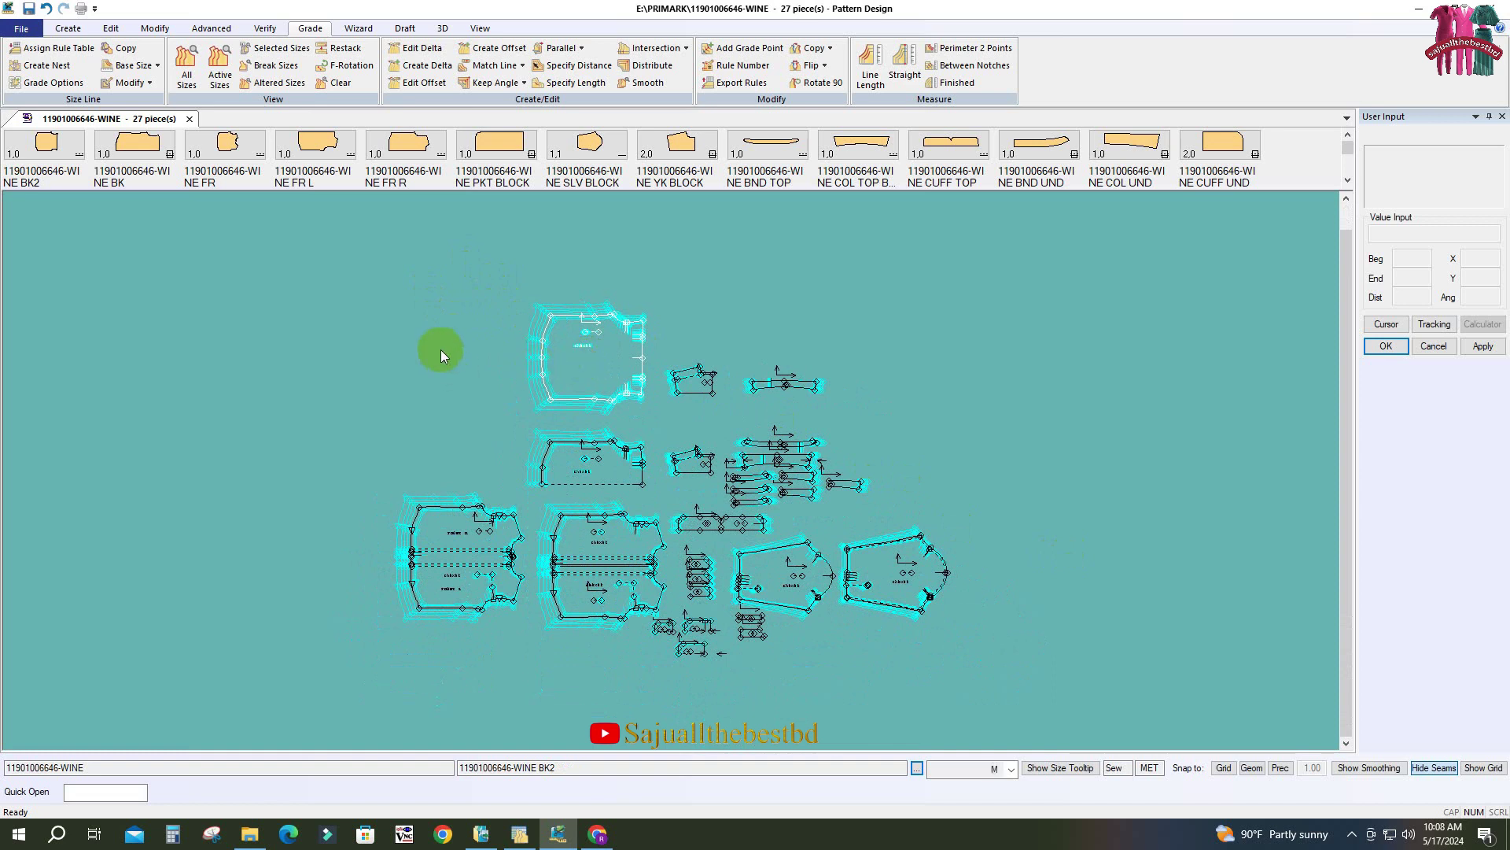
{"action": "scroll", "coordinate": [442, 349], "scroll_direction": "down", "scroll_amount": 2}
{"action": "scroll", "coordinate": [678, 333], "scroll_direction": "down", "scroll_amount": 2}
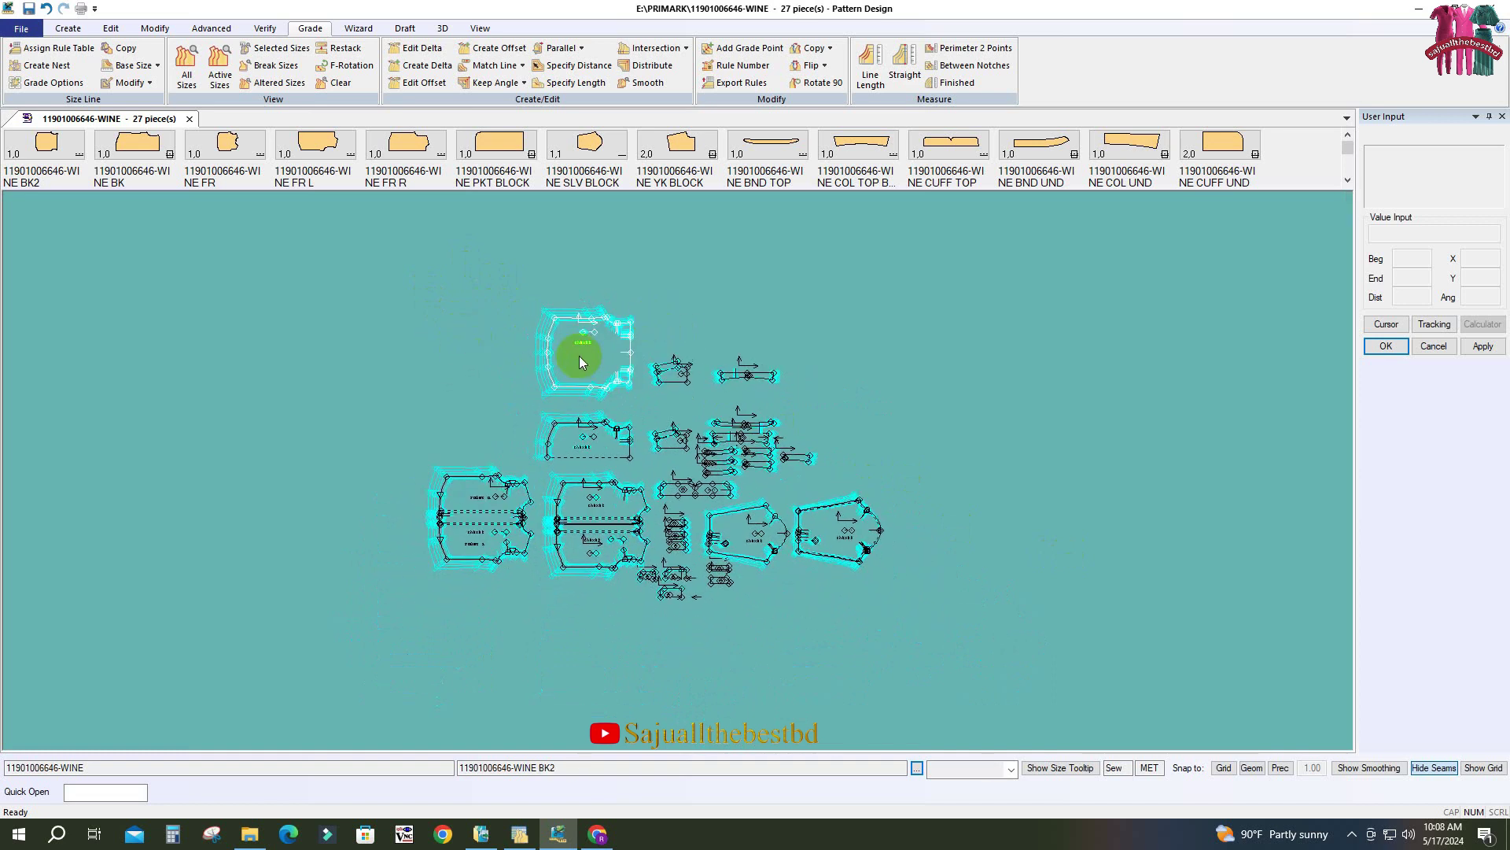
{"action": "scroll", "coordinate": [604, 350], "scroll_direction": "up", "scroll_amount": 1}
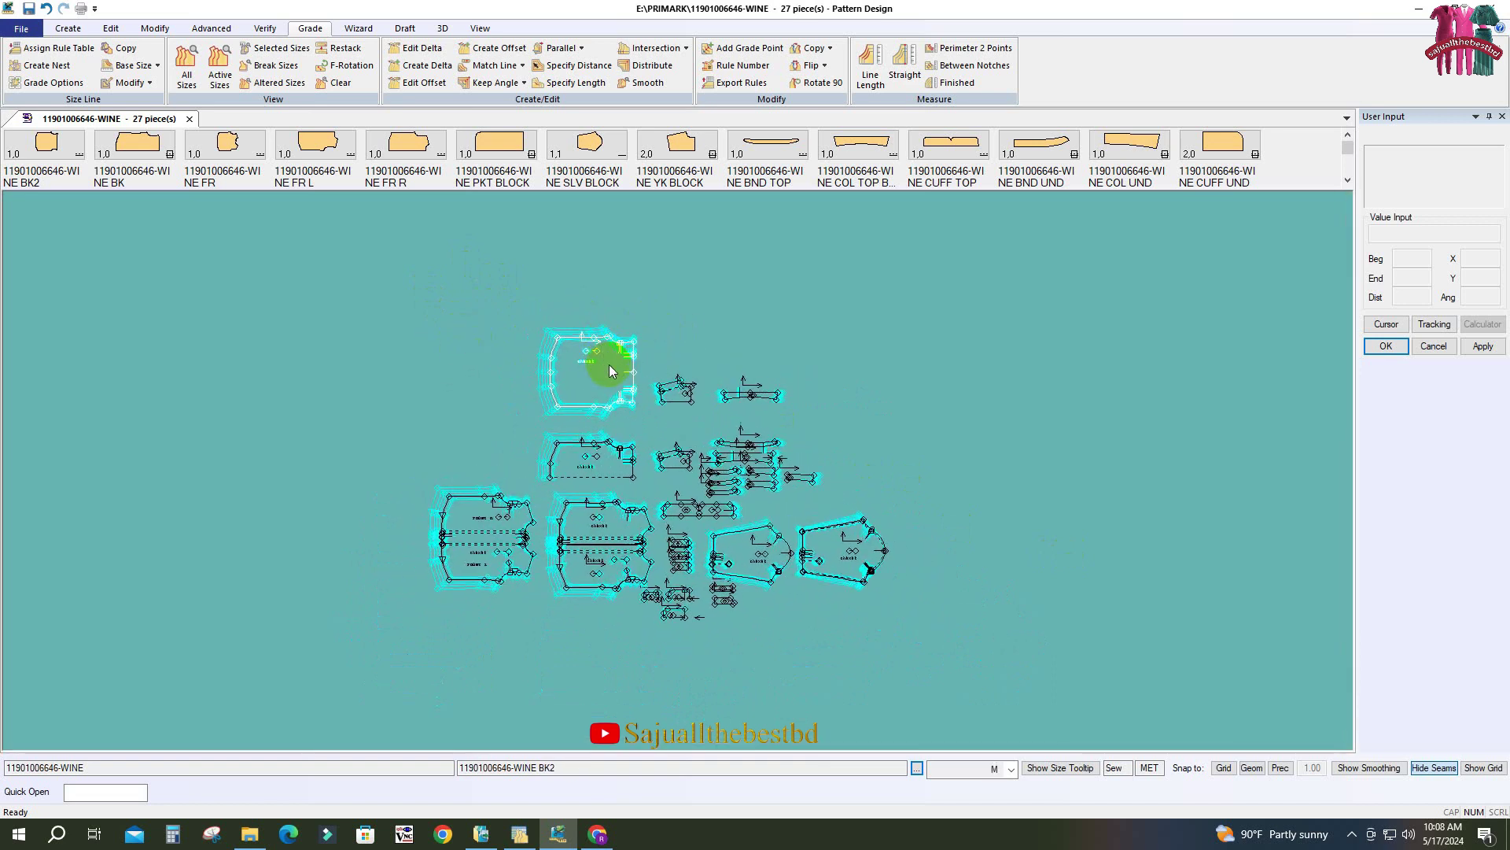
{"action": "scroll", "coordinate": [556, 513], "scroll_direction": "up", "scroll_amount": 2}
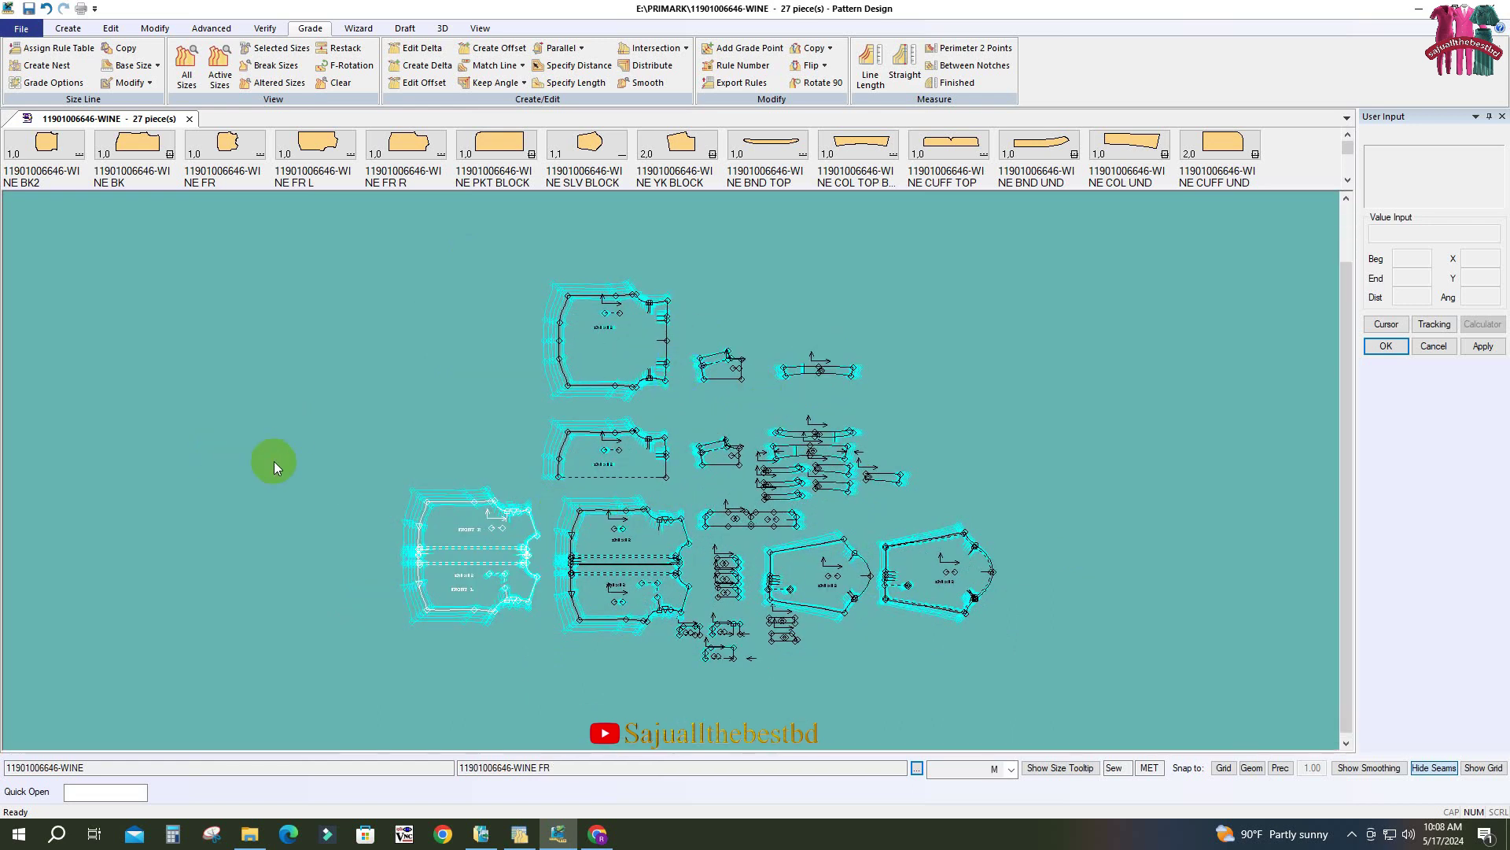
{"action": "scroll", "coordinate": [447, 436], "scroll_direction": "down", "scroll_amount": 1}
{"action": "scroll", "coordinate": [447, 436], "scroll_direction": "down", "scroll_amount": 1}
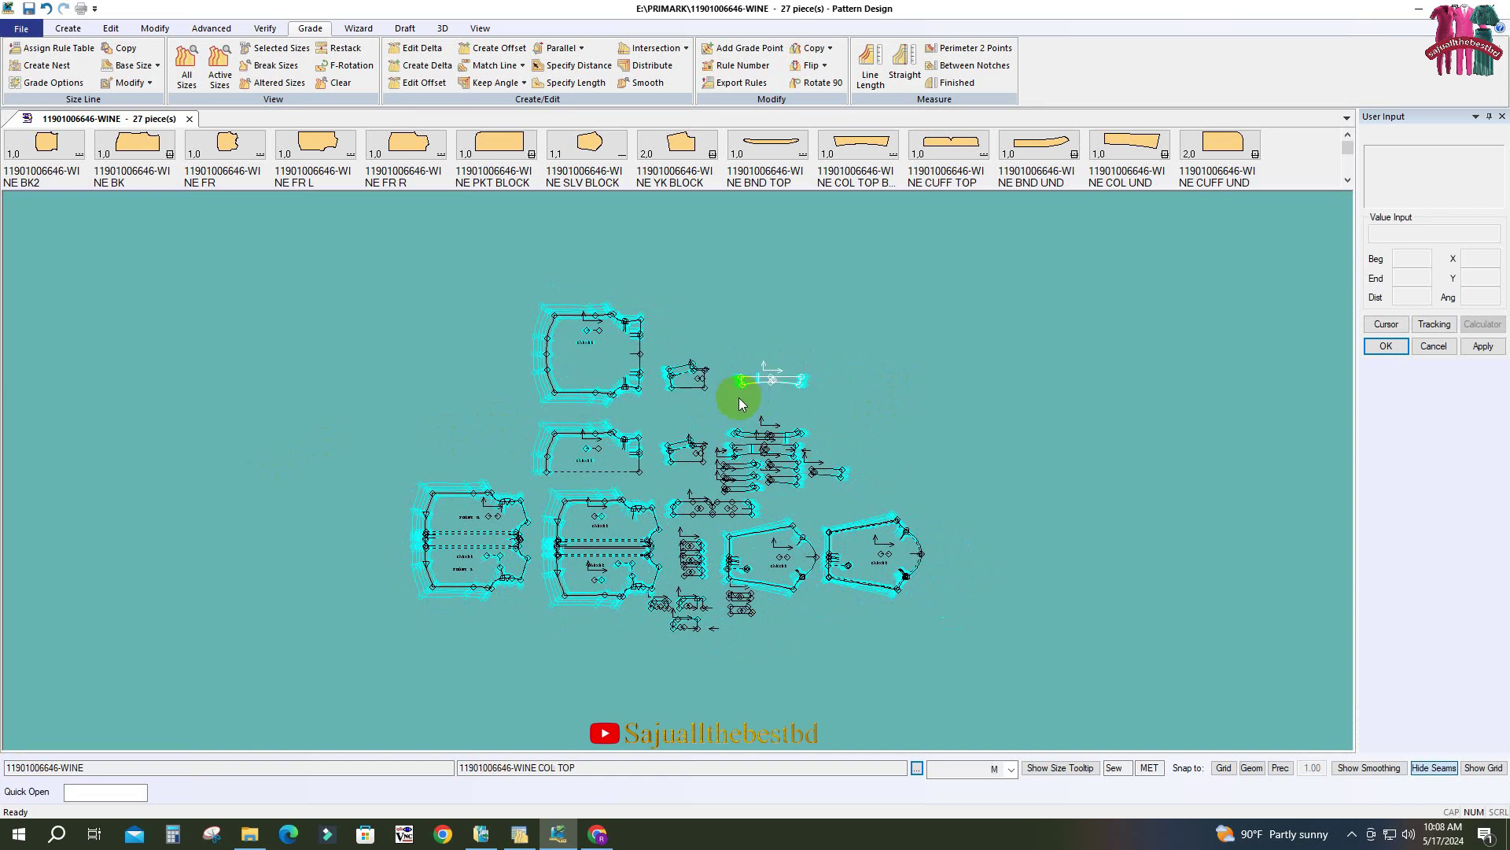
{"action": "left_click_drag", "start_coordinate": [606, 361], "coordinate": [606, 364]}
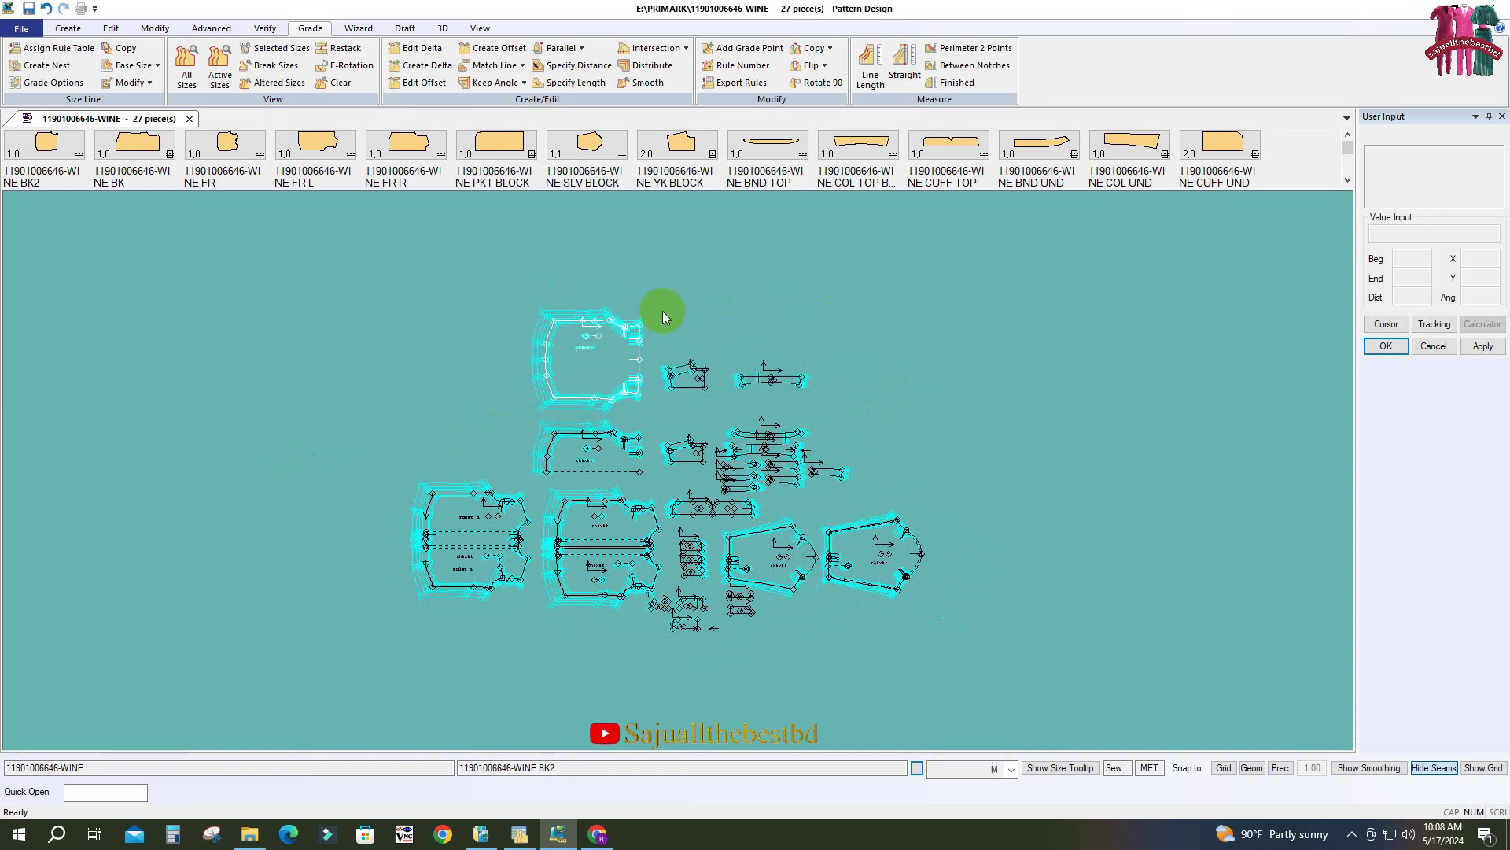
{"action": "scroll", "coordinate": [651, 338], "scroll_direction": "up", "scroll_amount": 1}
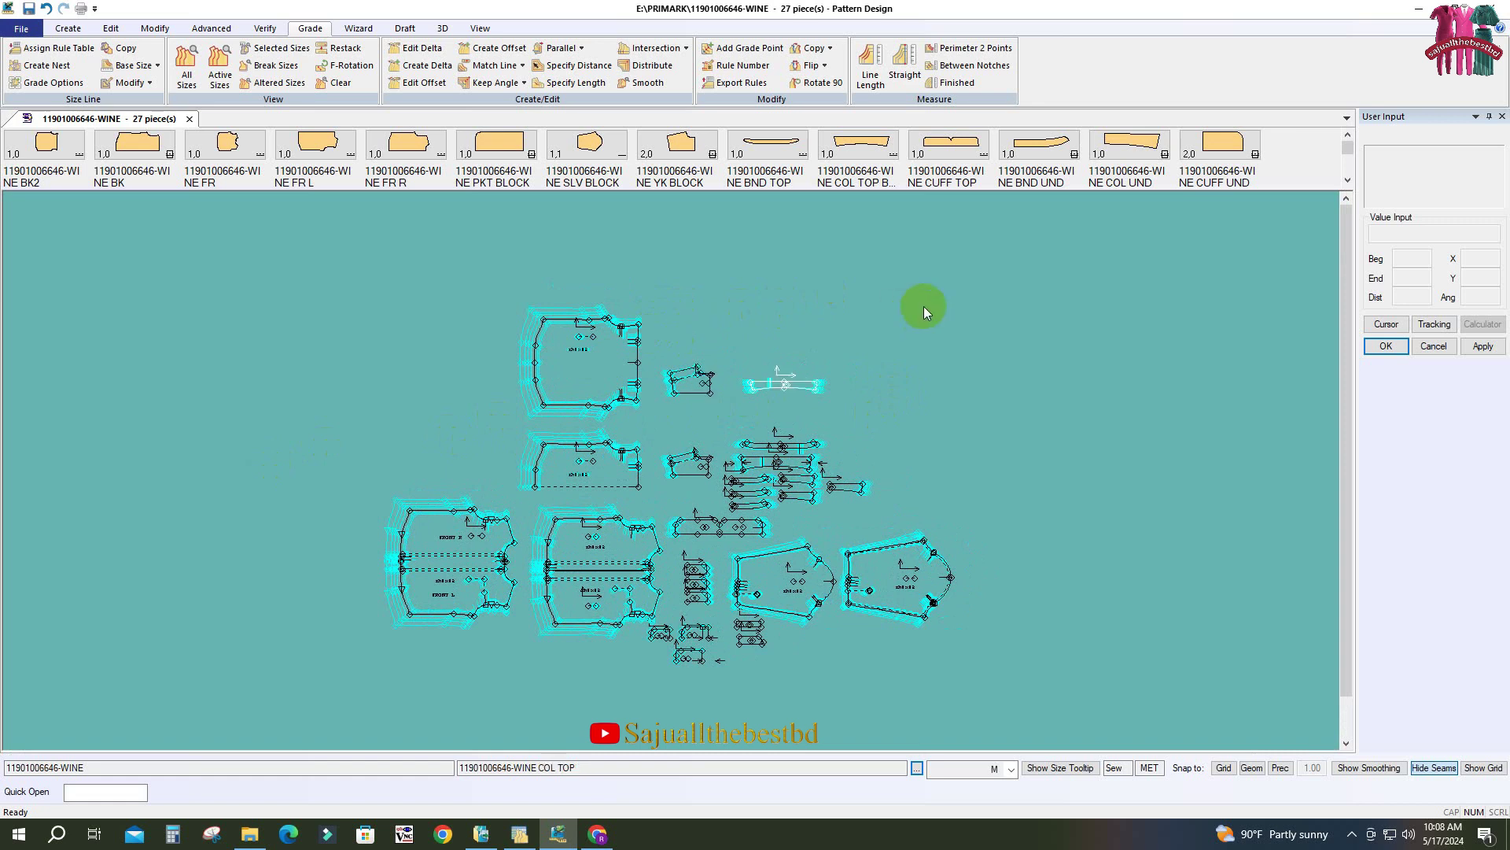
Select the points of all pattern pieces with Edit Point Info and choose the A - Grade Point Averaging attribute.
{"action": "right_click", "coordinate": [941, 299]}
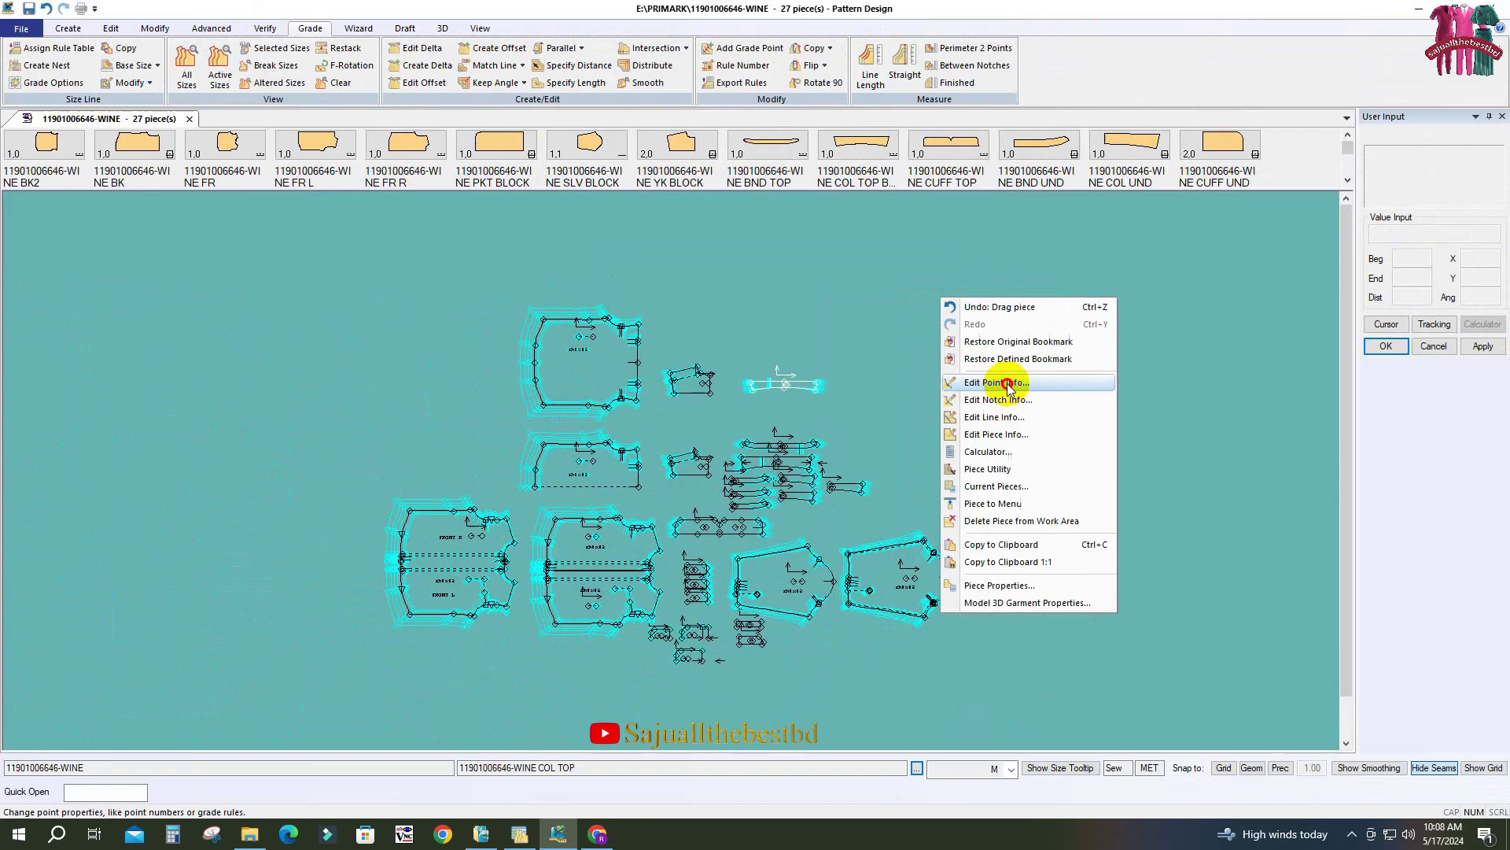
{"action": "left_click", "coordinate": [739, 423]}
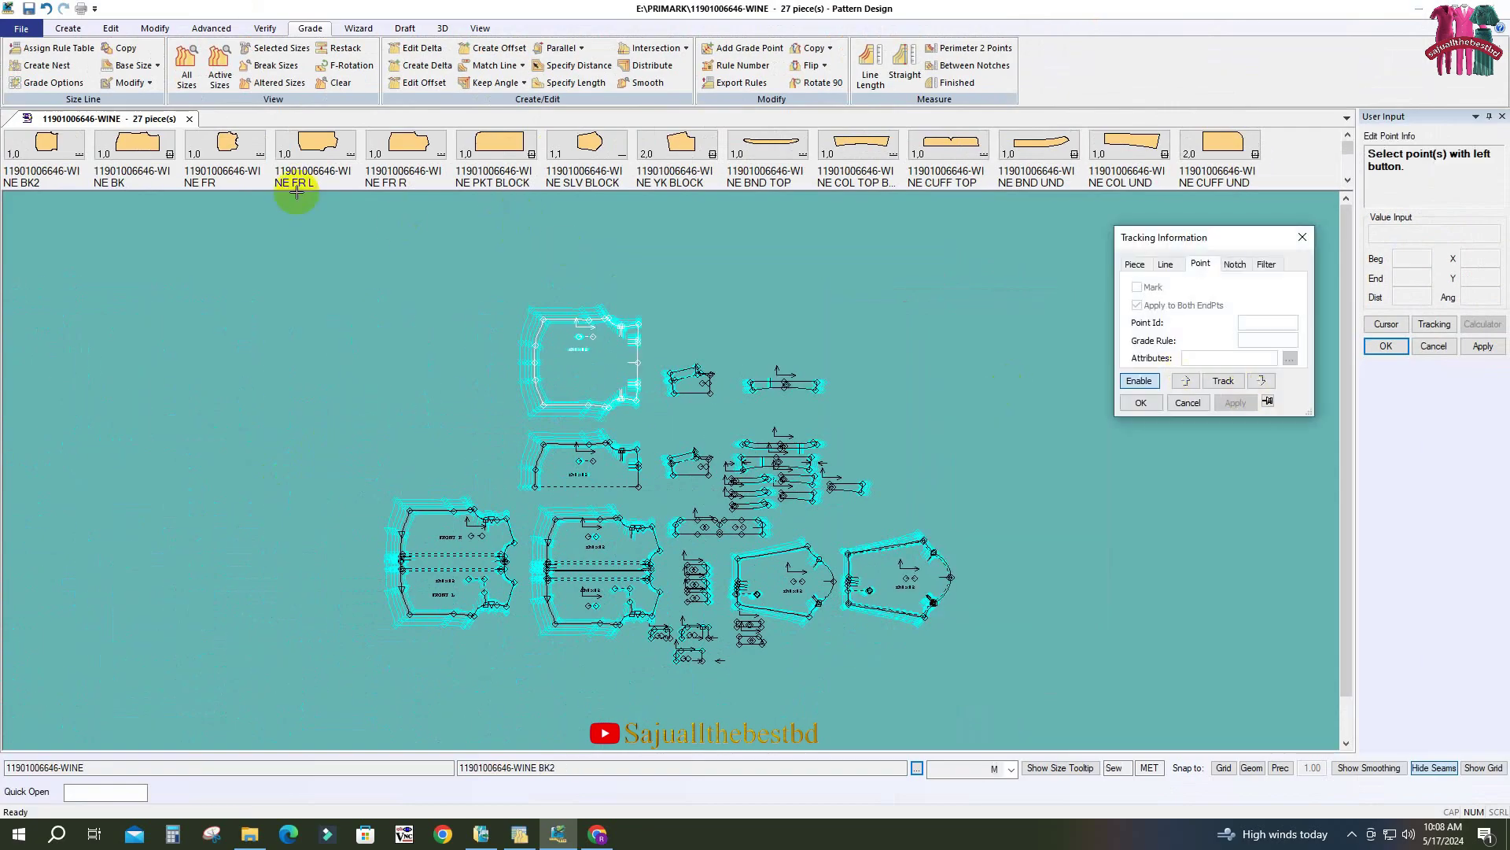
{"action": "left_click_drag", "start_coordinate": [250, 230], "coordinate": [1029, 711]}
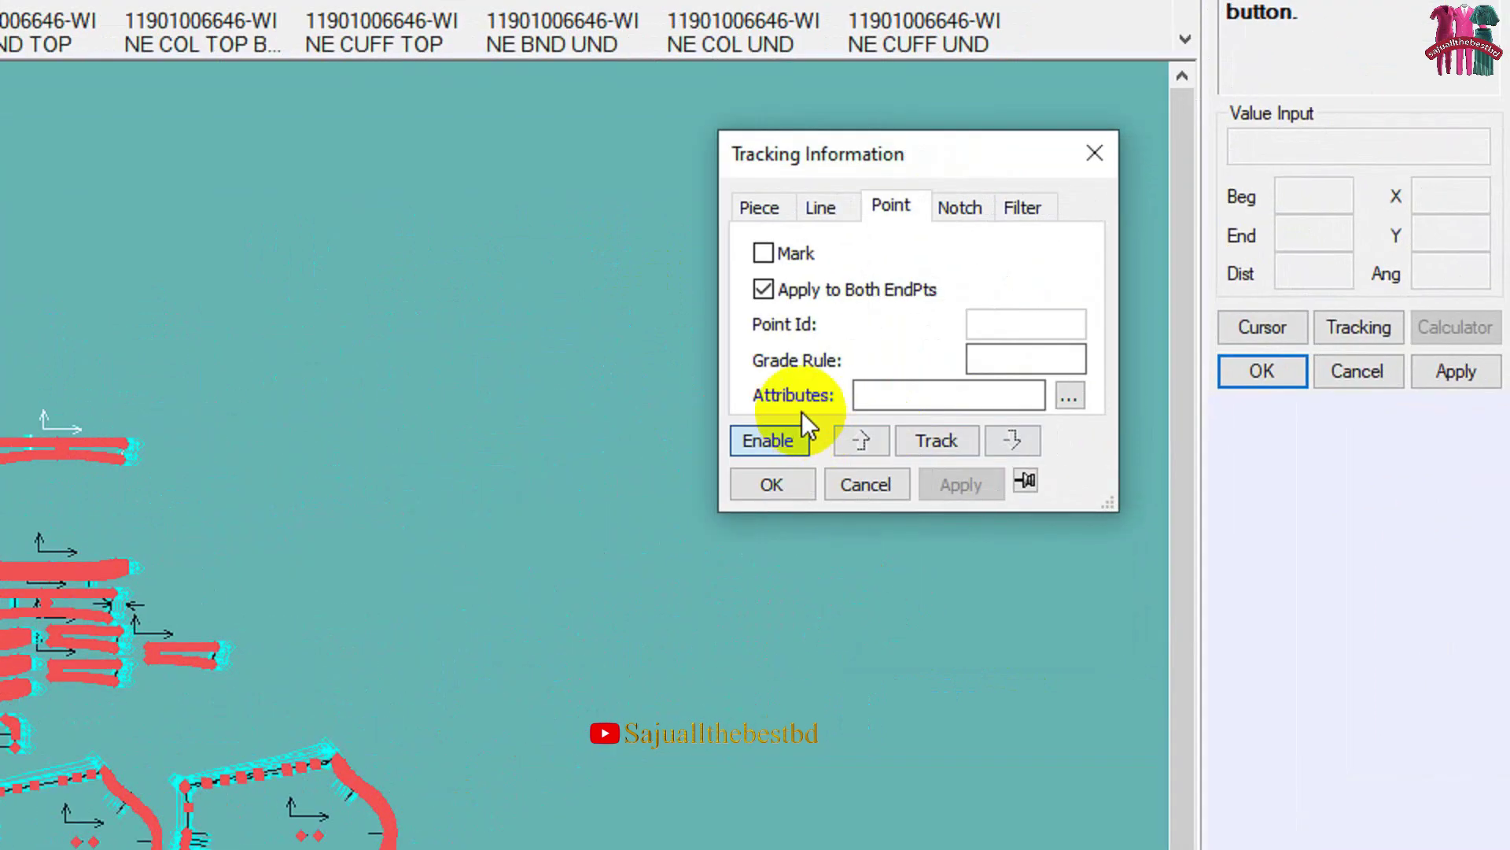
{"action": "left_click", "coordinate": [1070, 396]}
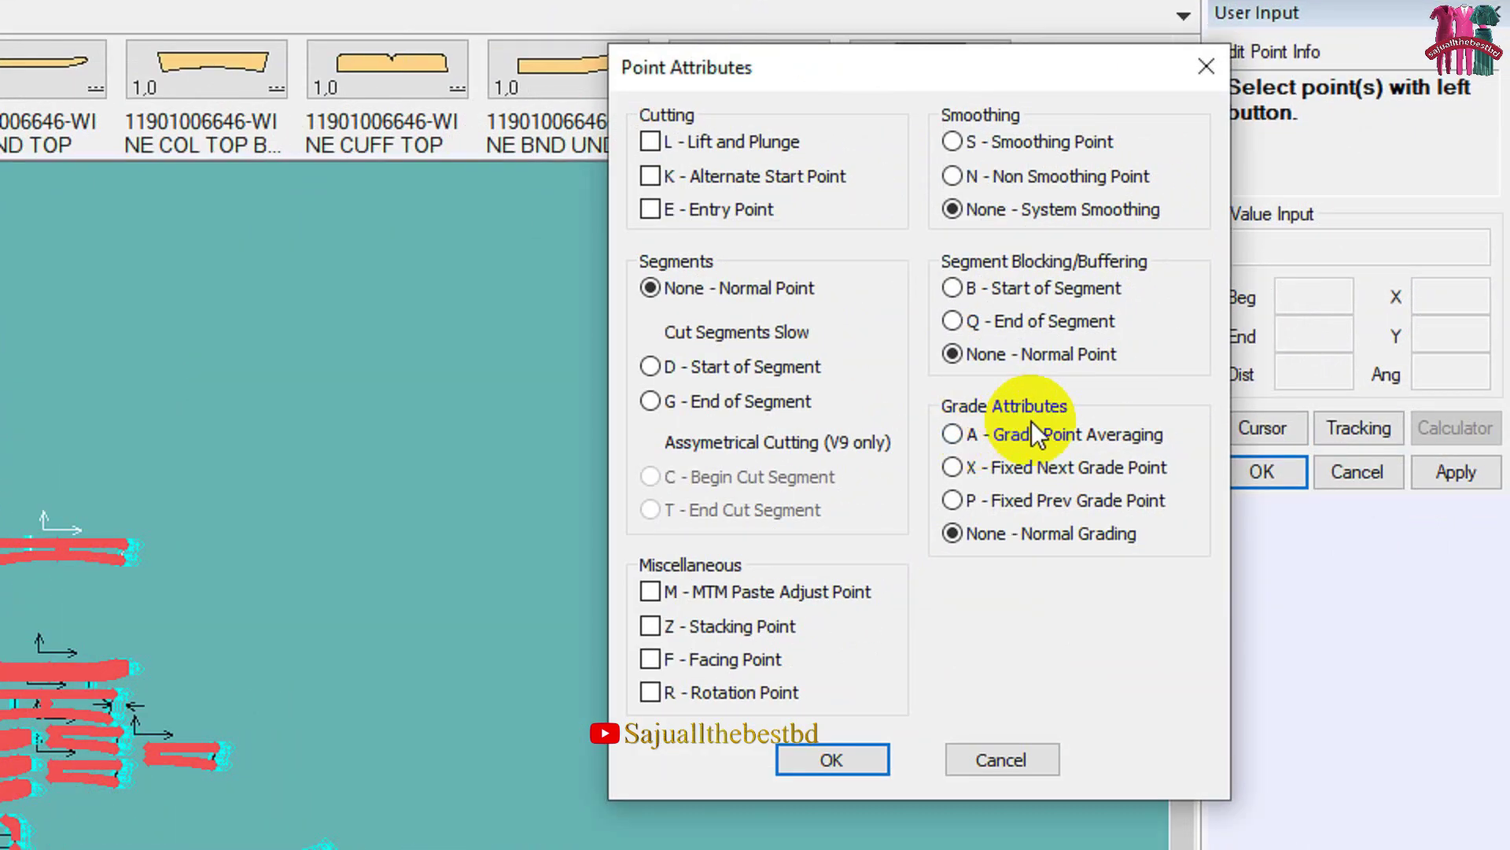
{"action": "left_click", "coordinate": [952, 435]}
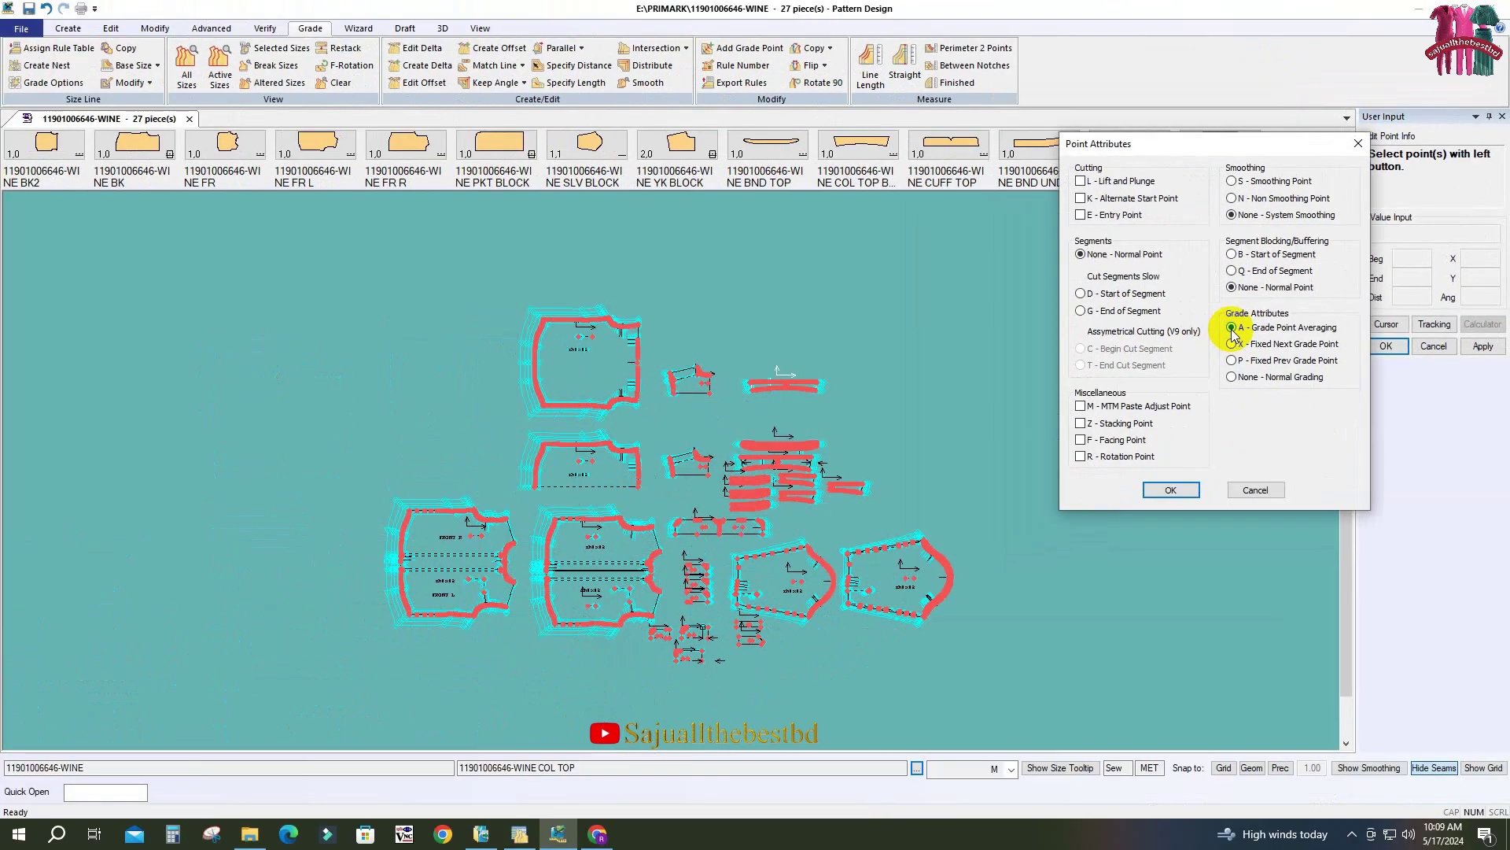
{"action": "left_click", "coordinate": [1171, 490]}
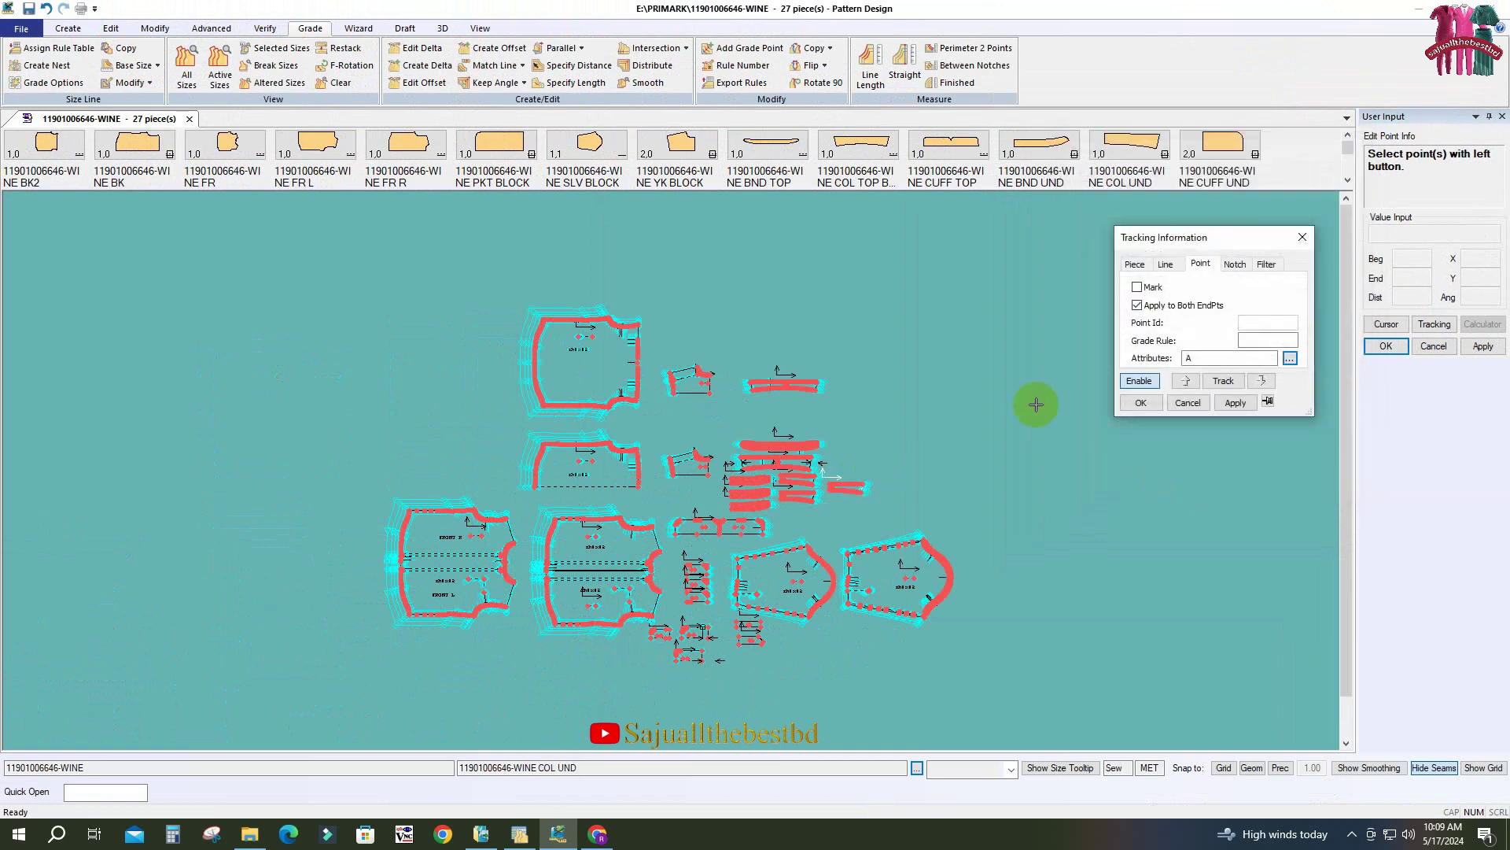
{"action": "left_click_drag", "start_coordinate": [1193, 248], "coordinate": [993, 317]}
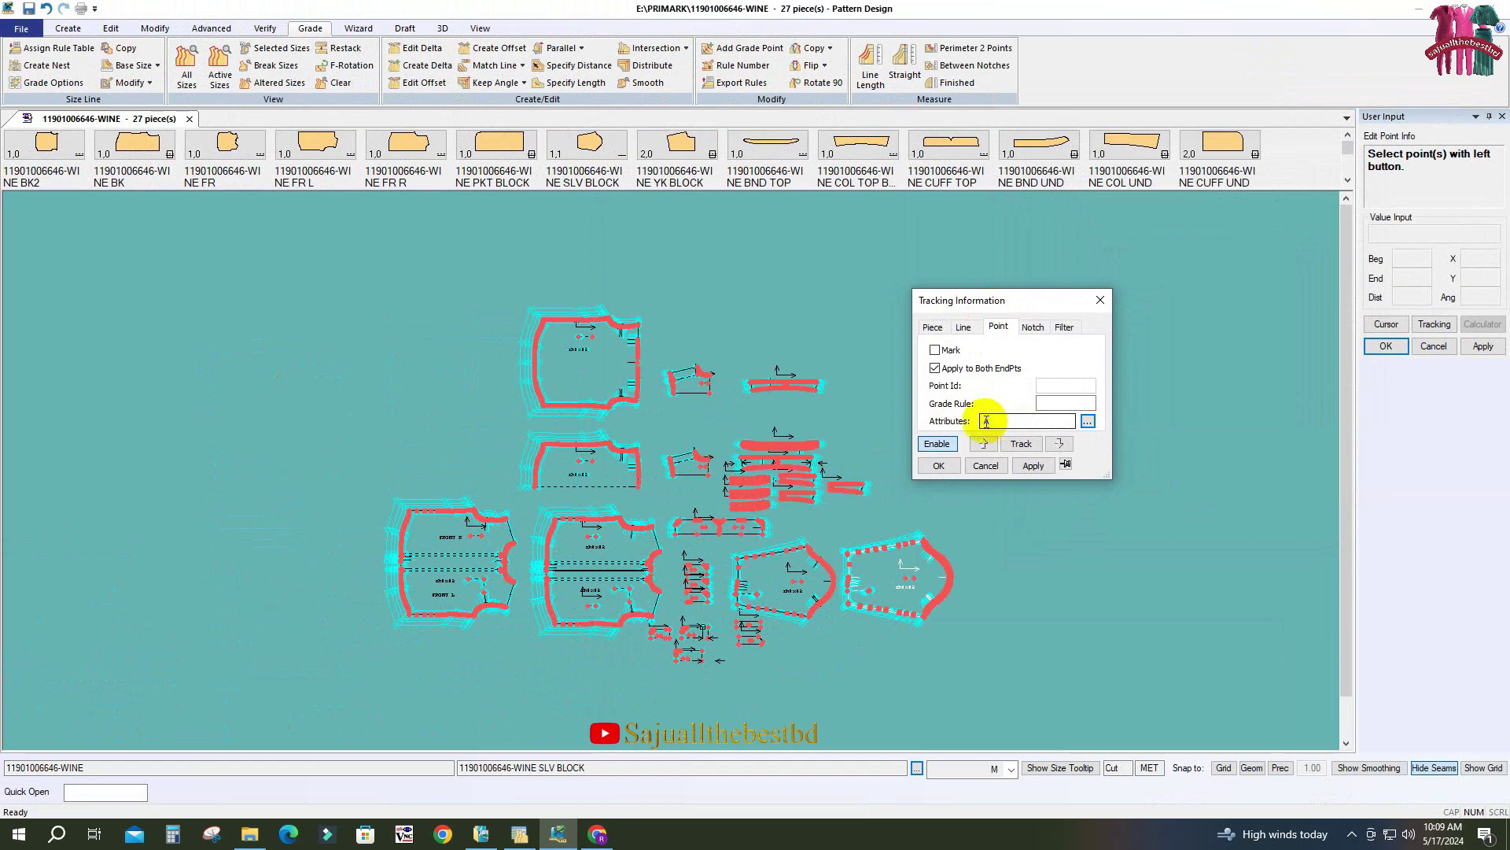
{"action": "left_click", "coordinate": [352, 277]}
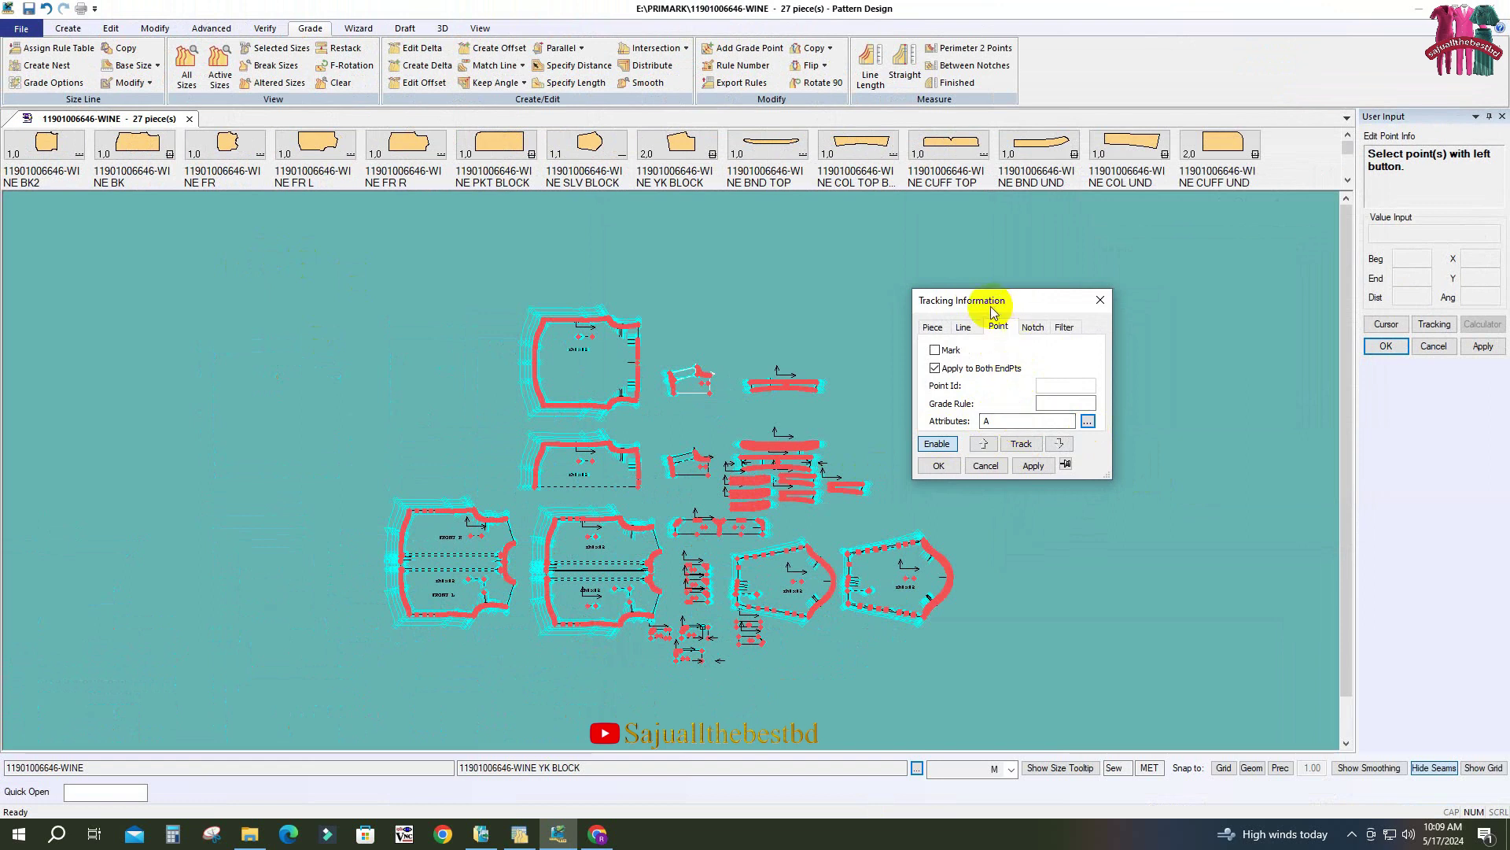
{"action": "left_click_drag", "start_coordinate": [988, 309], "coordinate": [1016, 310]}
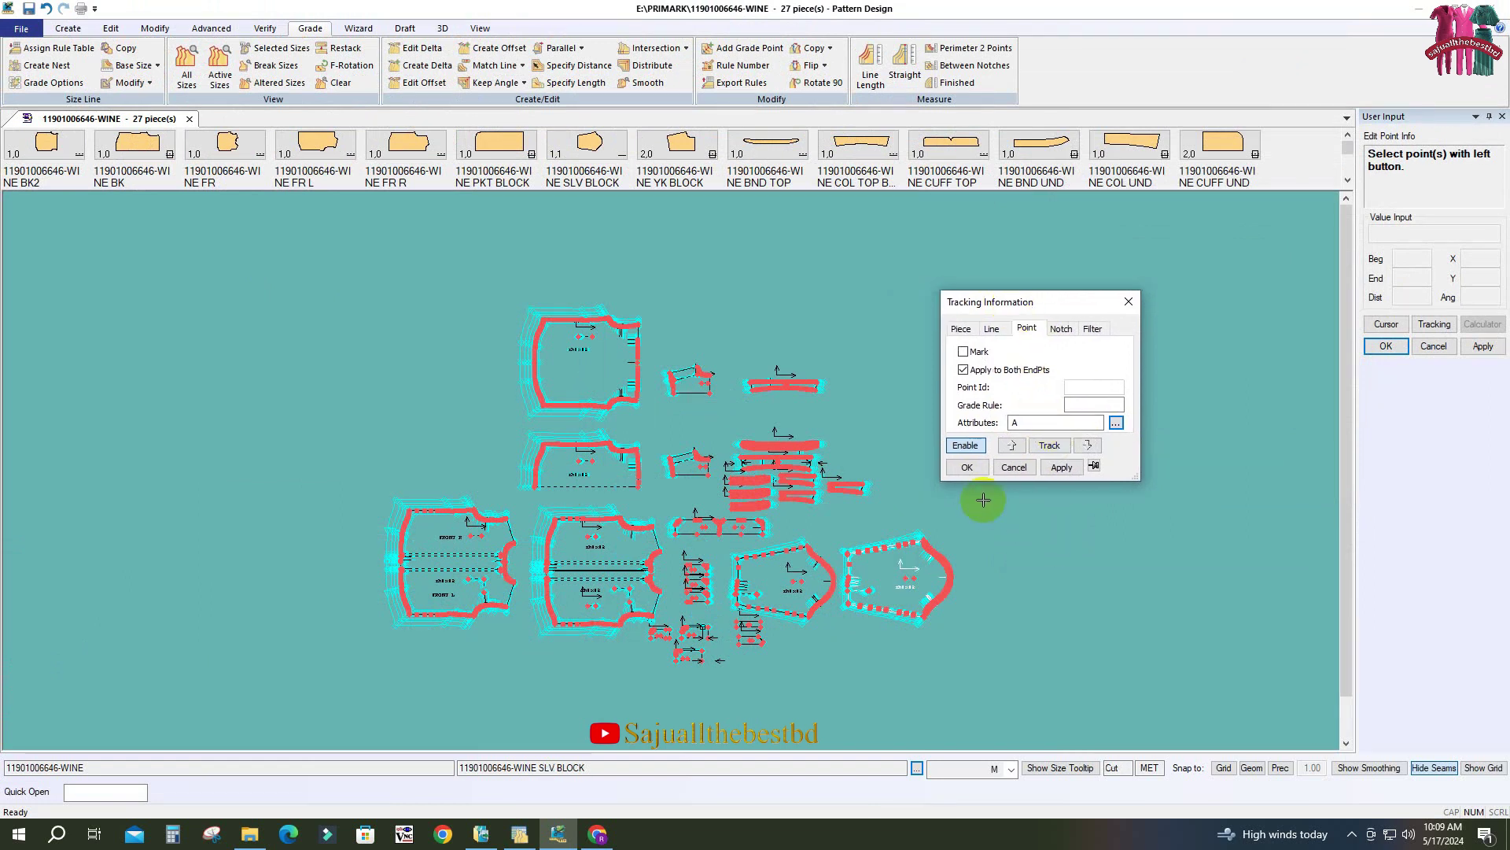
{"action": "left_click_drag", "start_coordinate": [1052, 308], "coordinate": [1052, 306]}
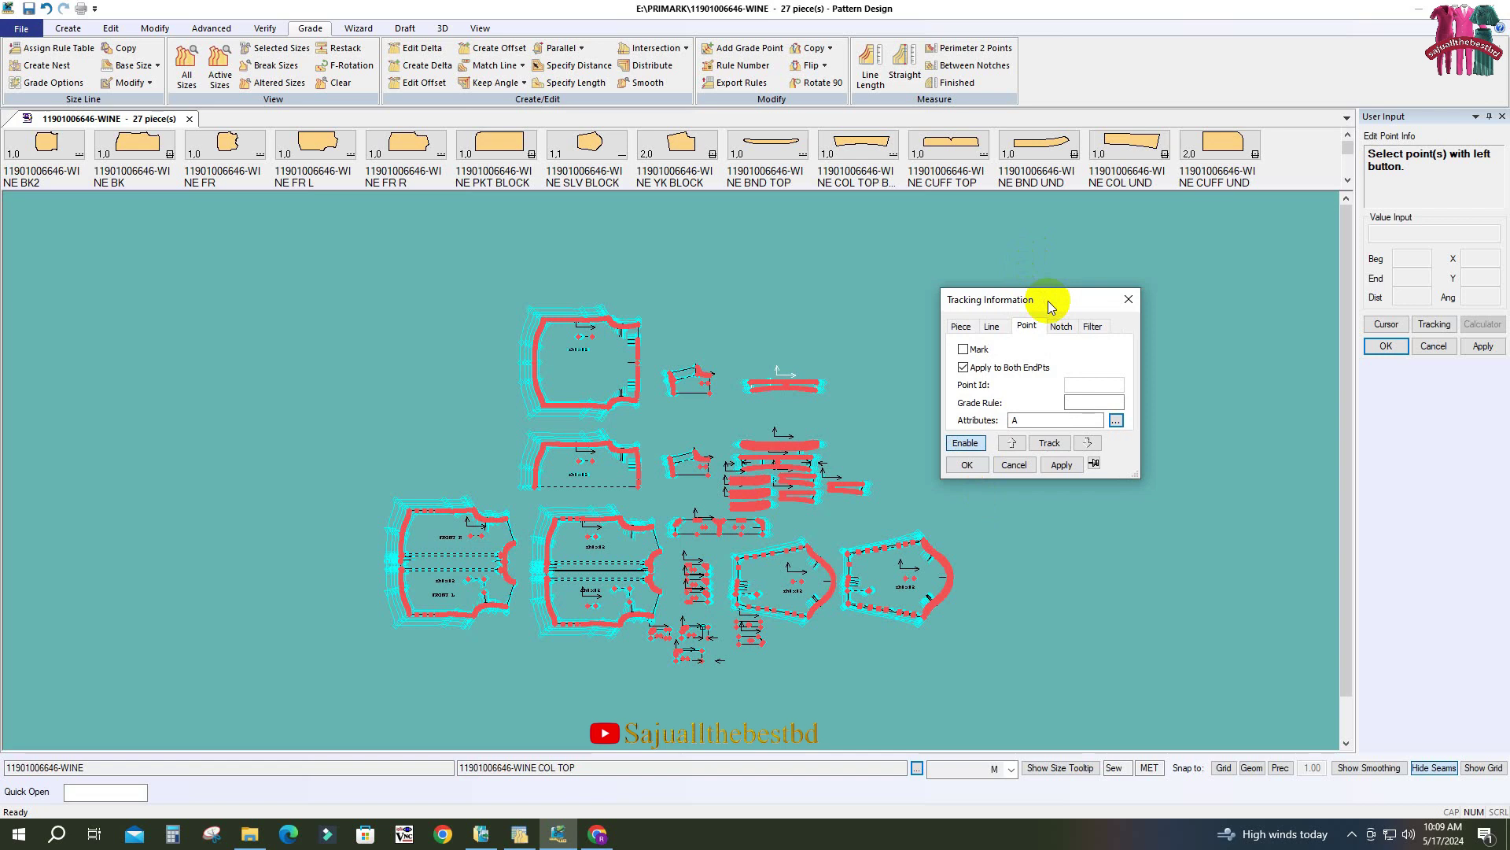
{"action": "left_click", "coordinate": [1055, 301]}
{"action": "left_click_drag", "start_coordinate": [1054, 304], "coordinate": [1048, 309]}
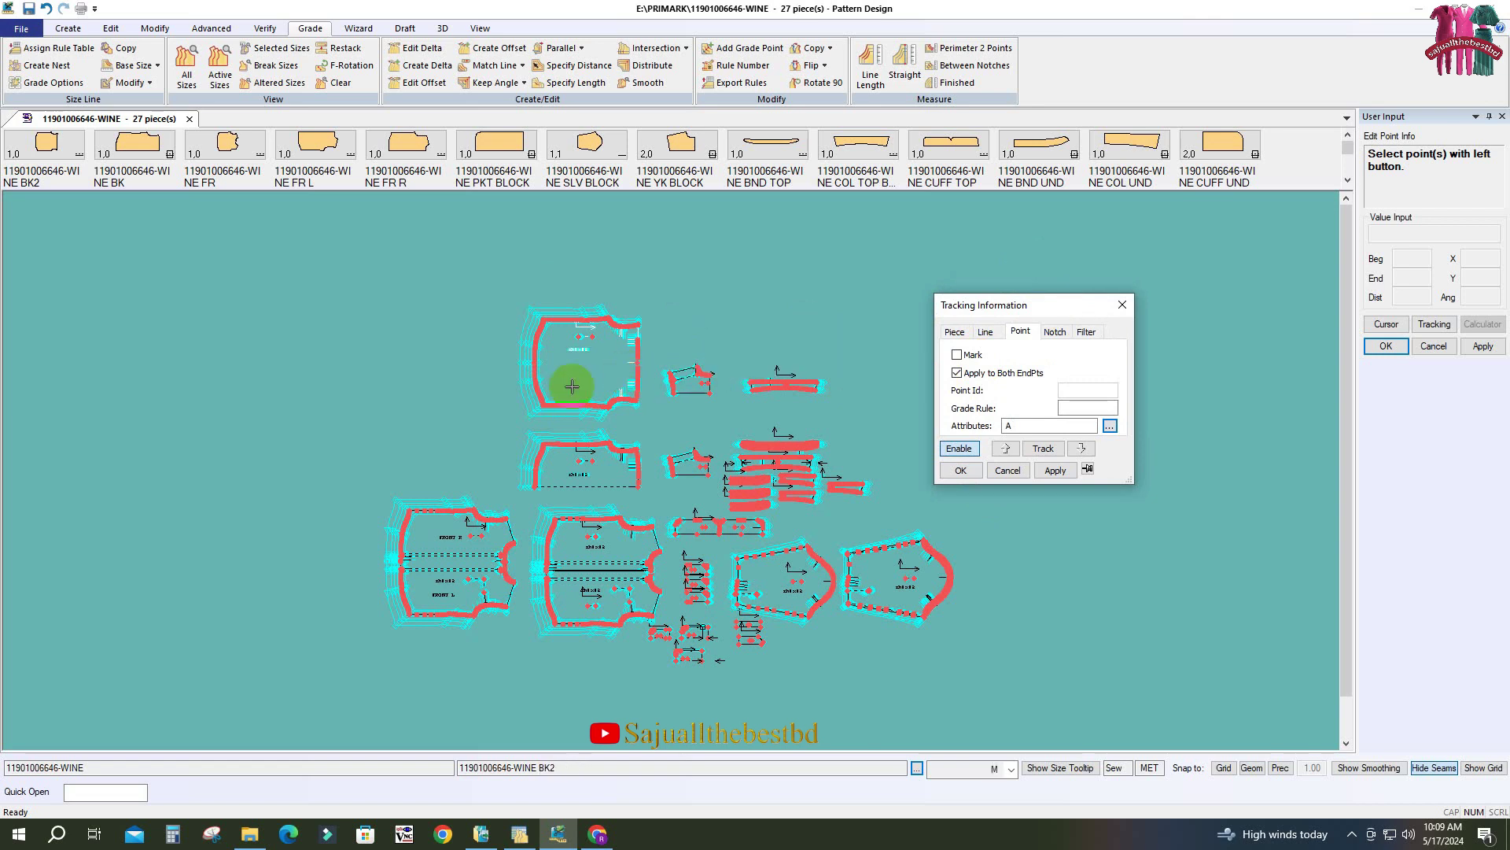
{"action": "mouse_move", "coordinate": [1048, 303]}
{"action": "left_mouse_down"}
{"action": "mouse_move", "coordinate": [1038, 291]}
{"action": "mouse_move", "coordinate": [1051, 291]}
{"action": "left_mouse_up"}
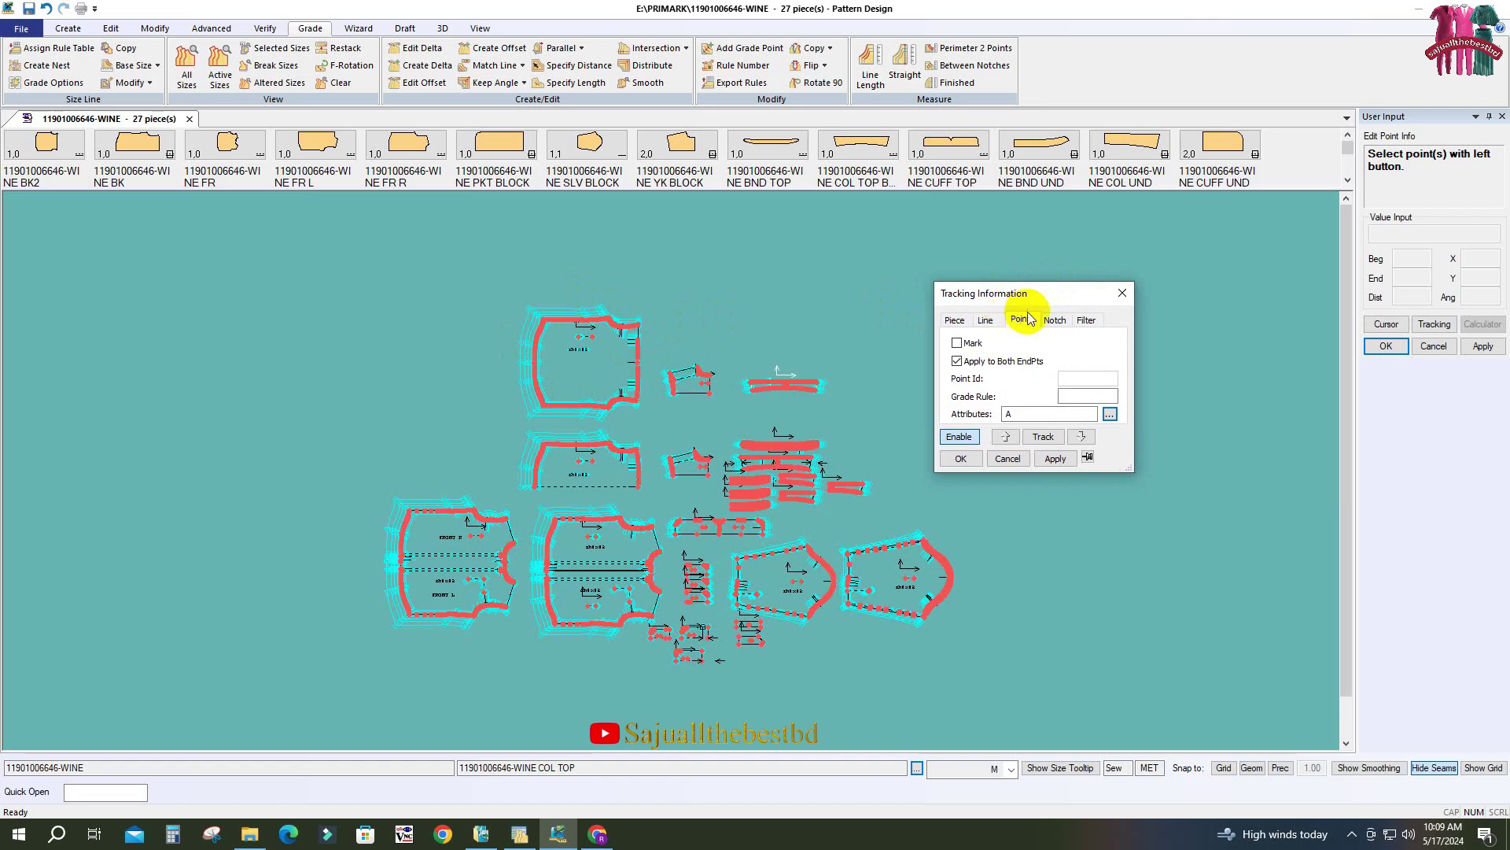
{"action": "left_click_drag", "start_coordinate": [1049, 297], "coordinate": [1019, 296]}
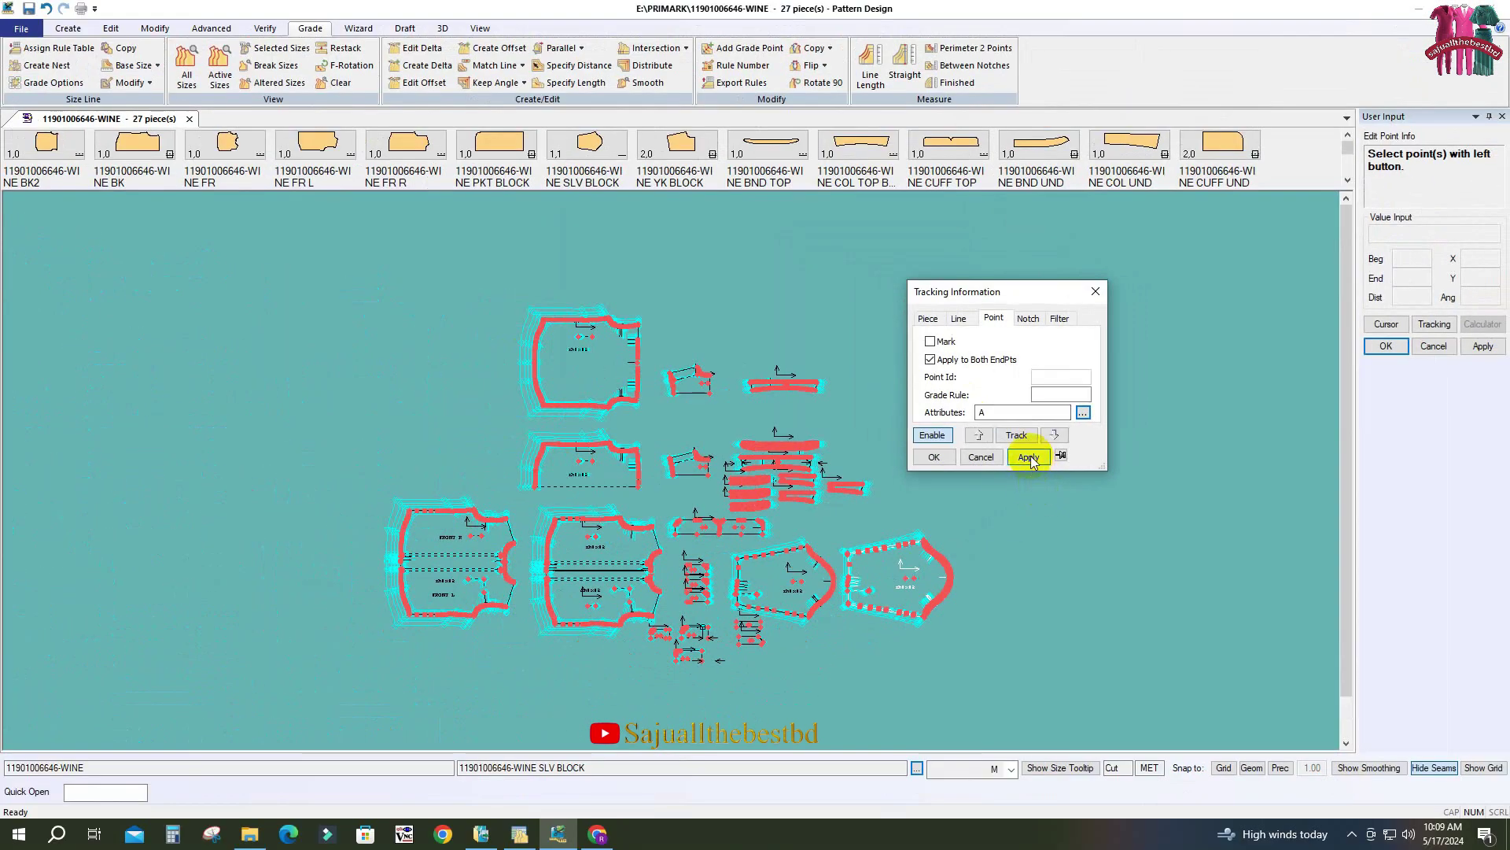
Apply attribute A to the selected points, agree to remove their grade rules, and finish editing the point information.
{"action": "left_click", "coordinate": [952, 476]}
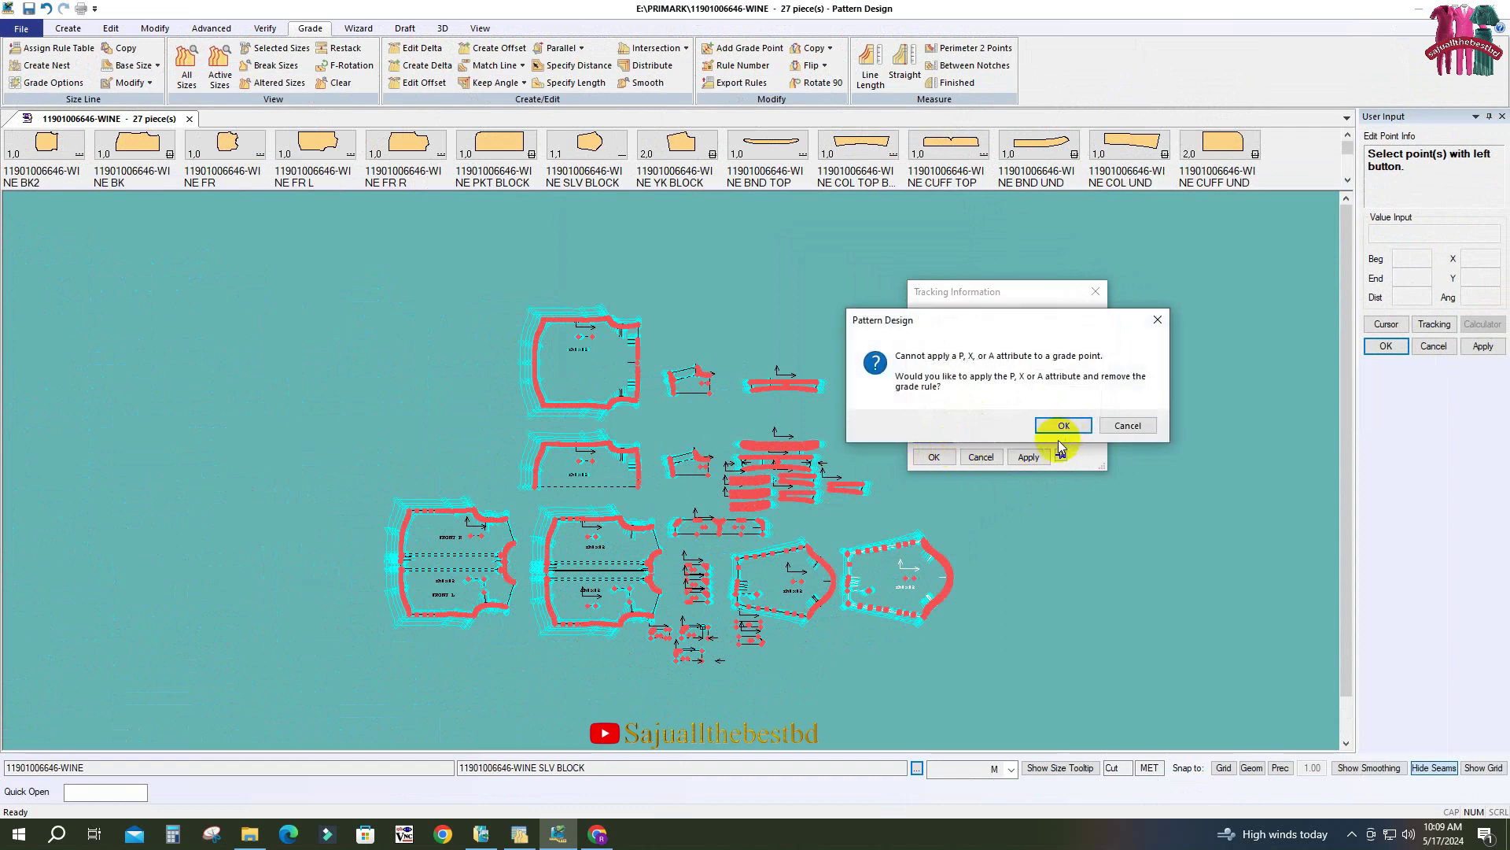
{"action": "left_click", "coordinate": [1063, 425]}
{"action": "left_click", "coordinate": [935, 457]}
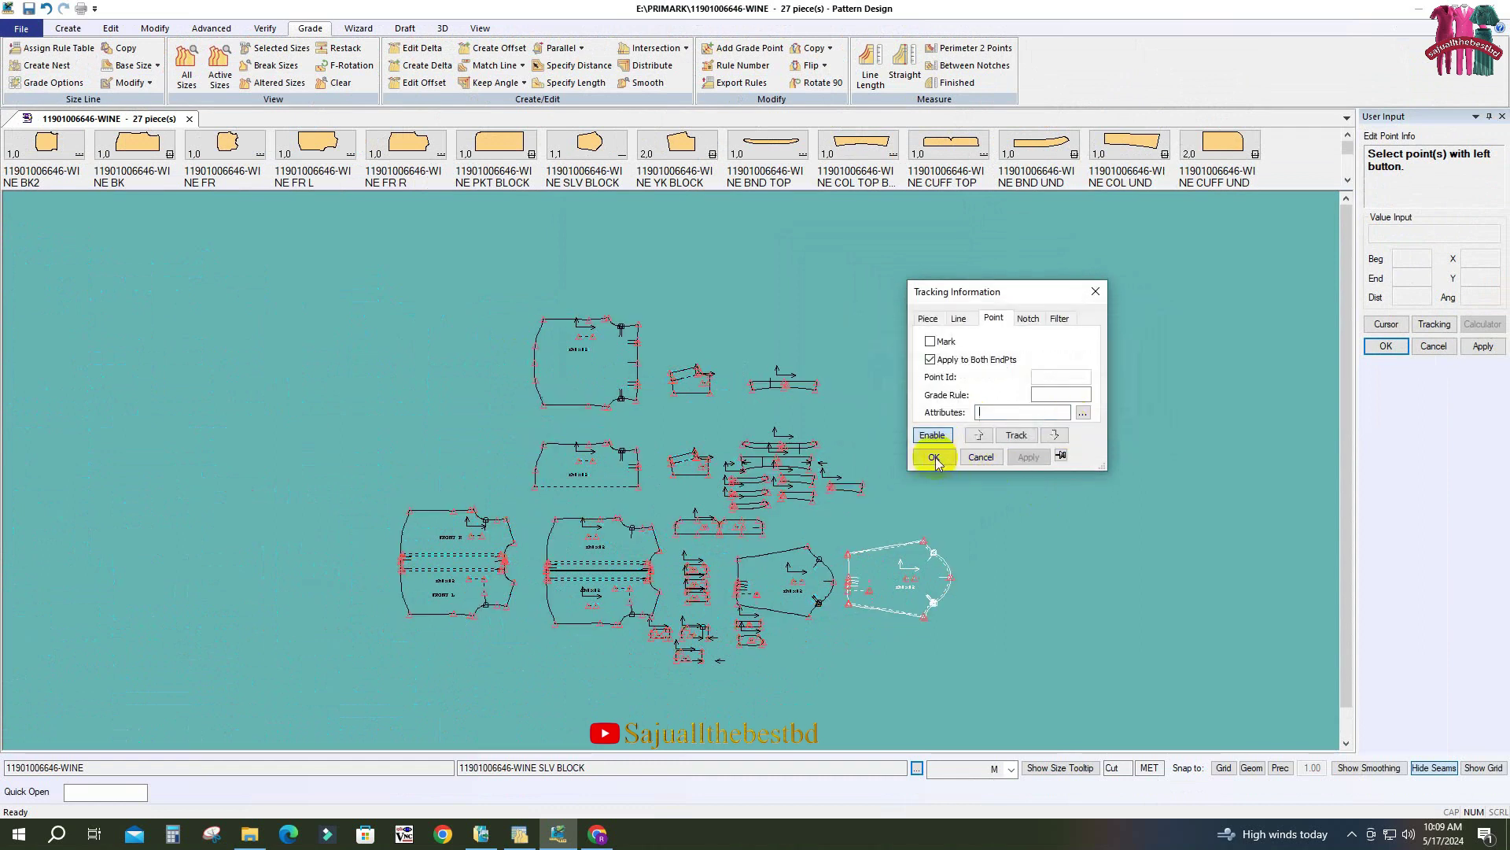
{"action": "scroll", "coordinate": [505, 366], "scroll_direction": "down", "scroll_amount": 4}
{"action": "scroll", "coordinate": [577, 333], "scroll_direction": "up", "scroll_amount": 4}
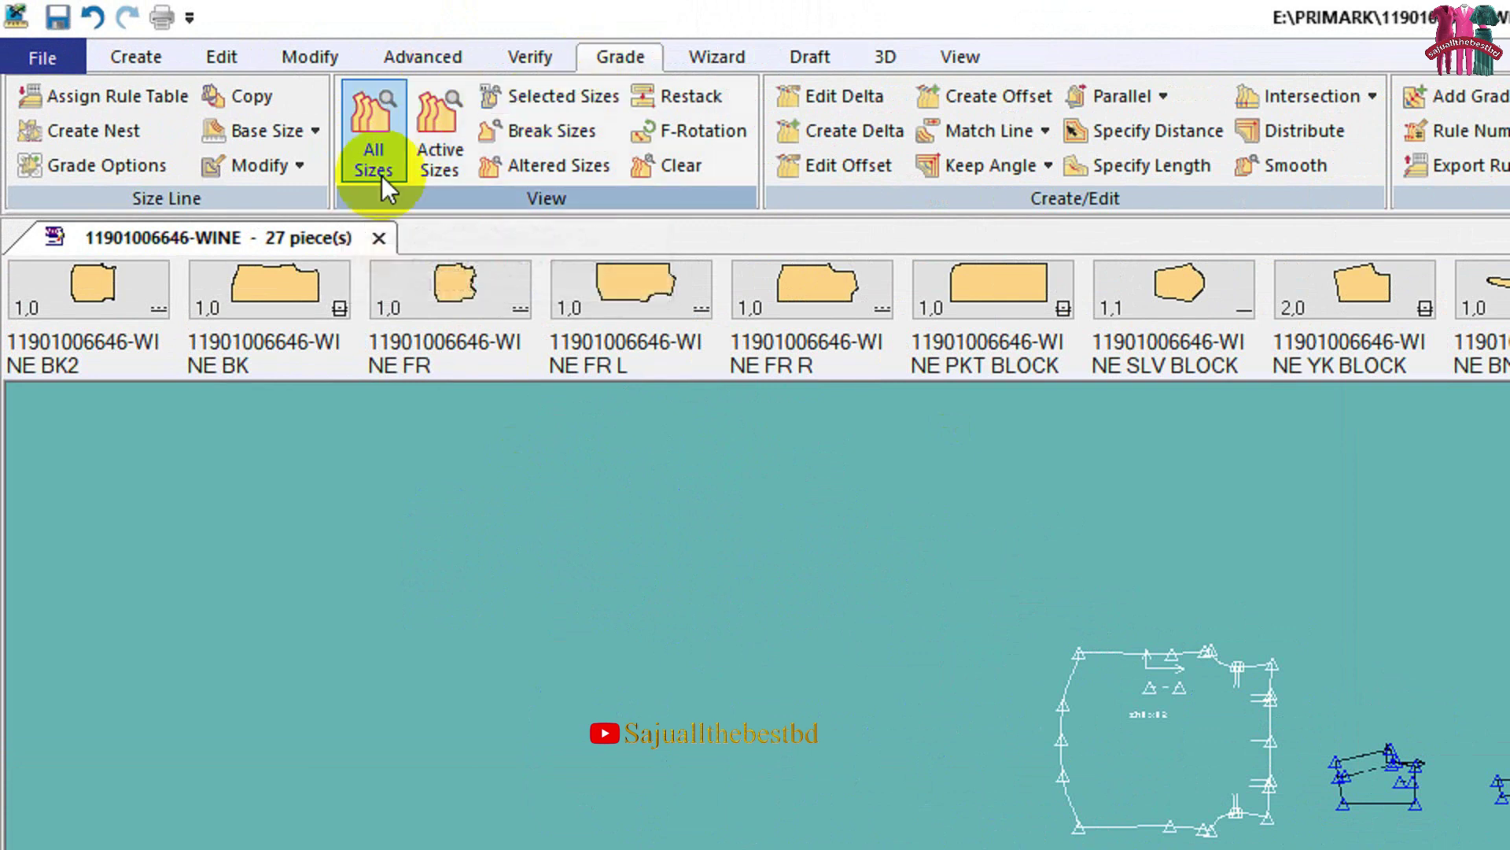
Display the nest of all sizes for every pattern piece to check the grading.
{"action": "left_click", "coordinate": [380, 139]}
{"action": "left_click", "coordinate": [590, 376]}
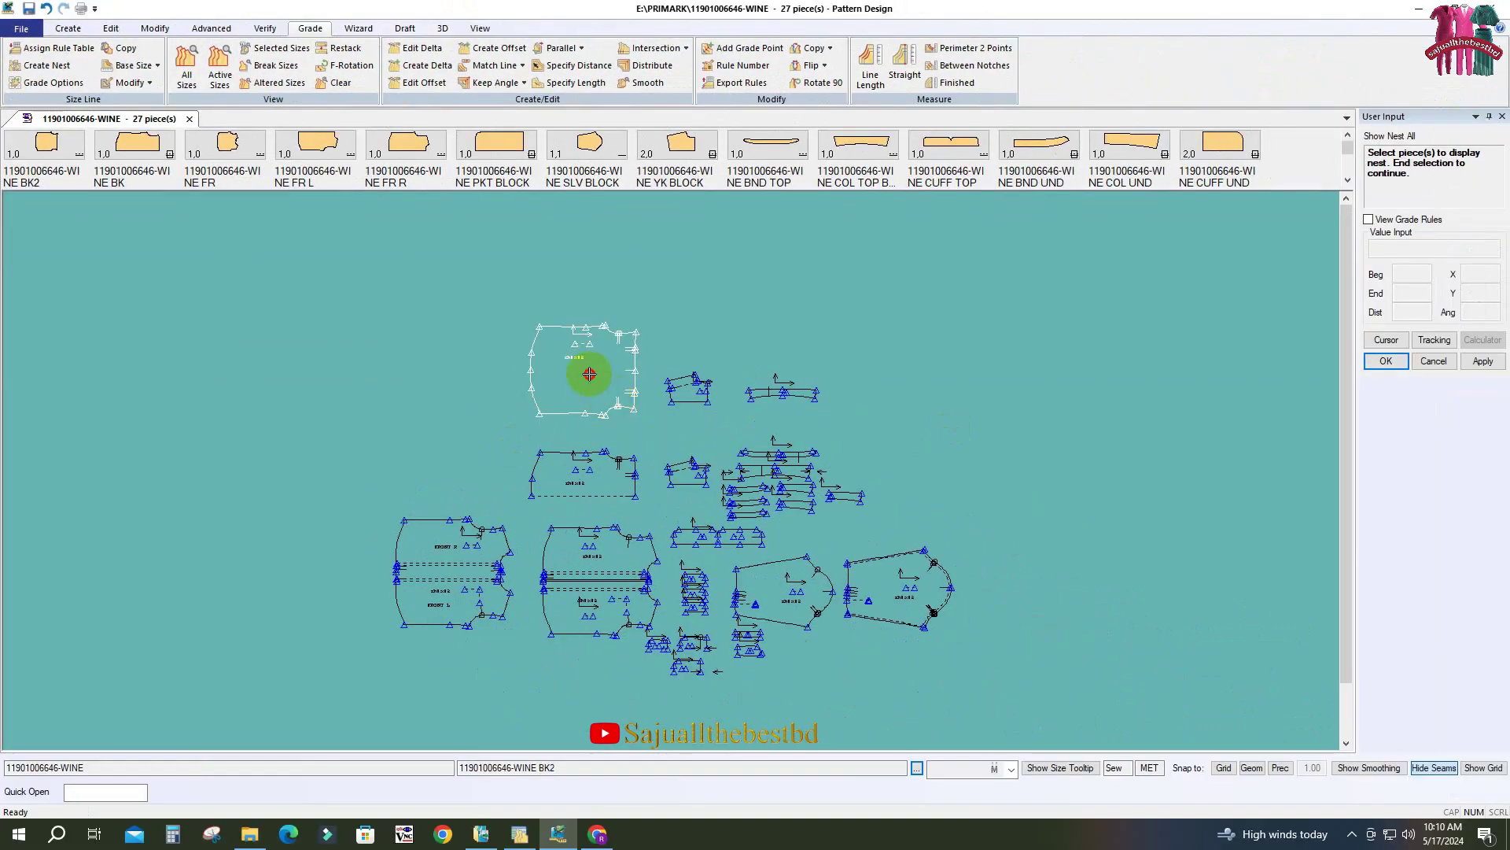
{"action": "right_click", "coordinate": [591, 378]}
{"action": "left_click", "coordinate": [586, 411]}
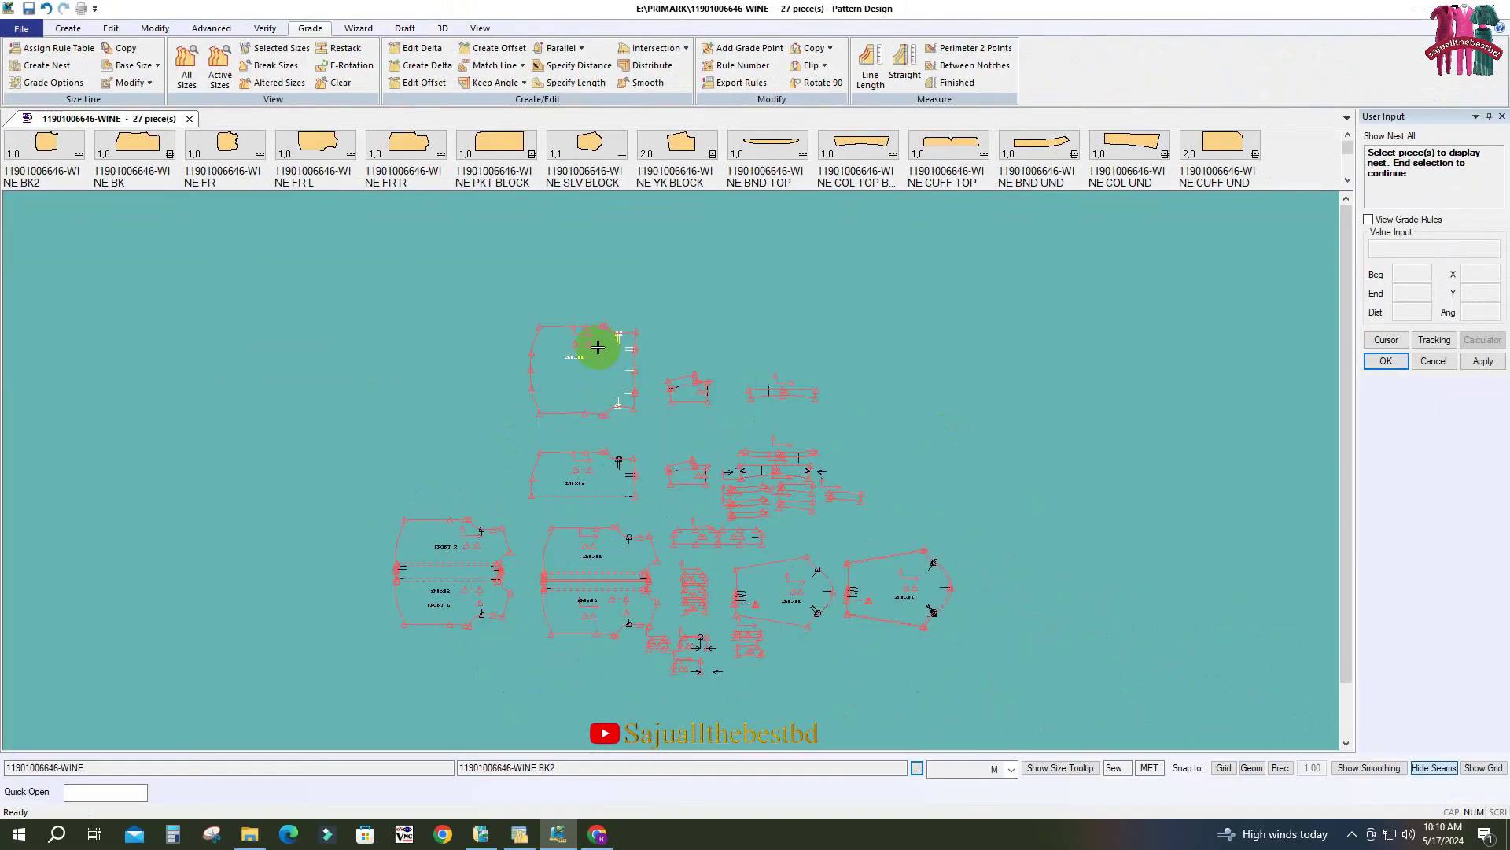
{"action": "right_click", "coordinate": [595, 349]}
{"action": "left_click", "coordinate": [599, 352]}
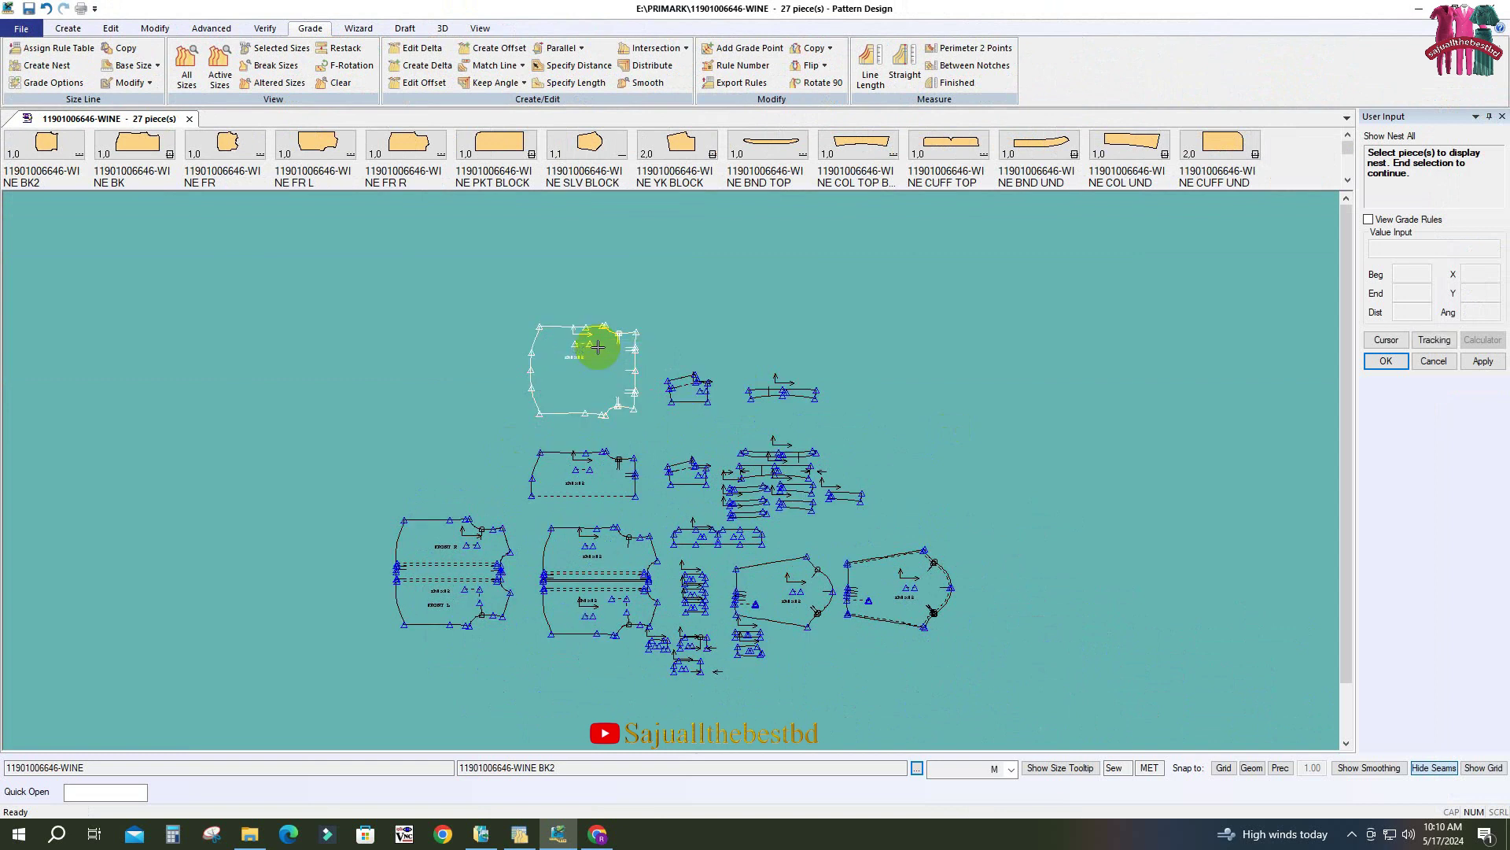
{"action": "right_click", "coordinate": [623, 364]}
{"action": "left_click", "coordinate": [623, 362]}
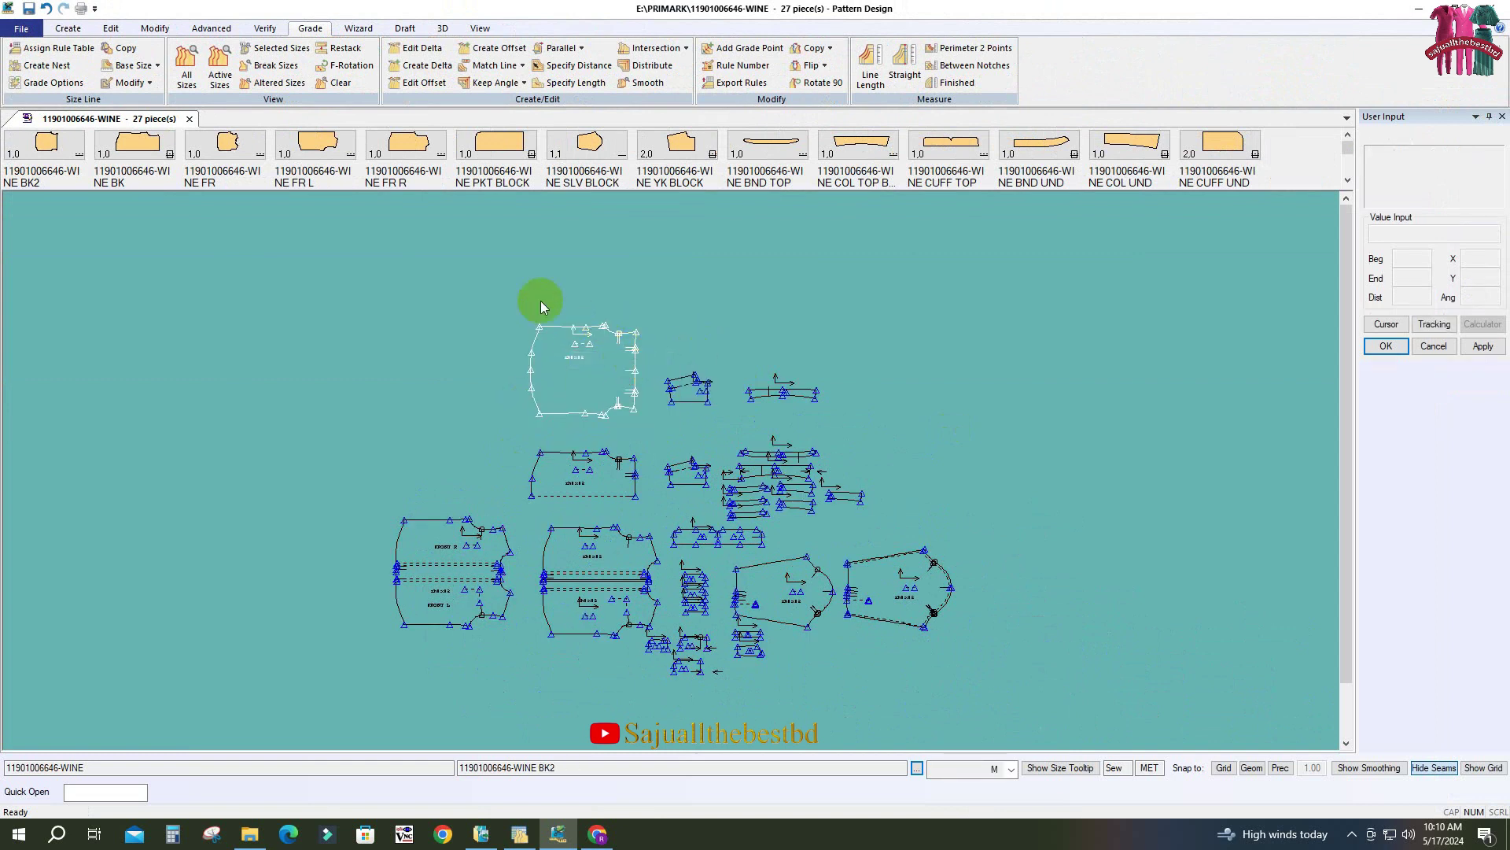
{"action": "scroll", "coordinate": [540, 300], "scroll_direction": "up", "scroll_amount": 2}
{"action": "scroll", "coordinate": [621, 290], "scroll_direction": "down", "scroll_amount": 3}
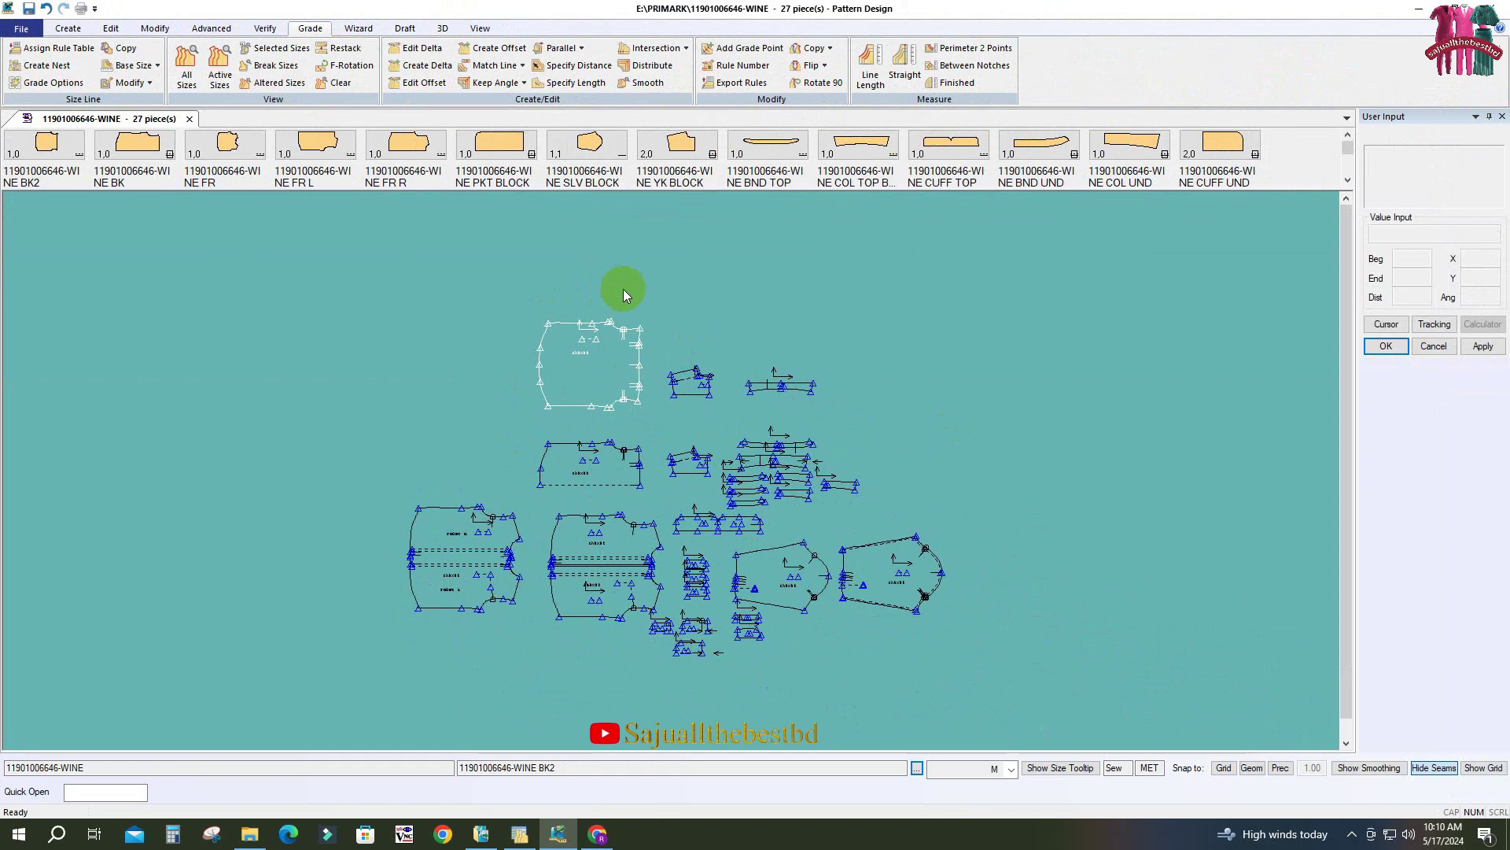